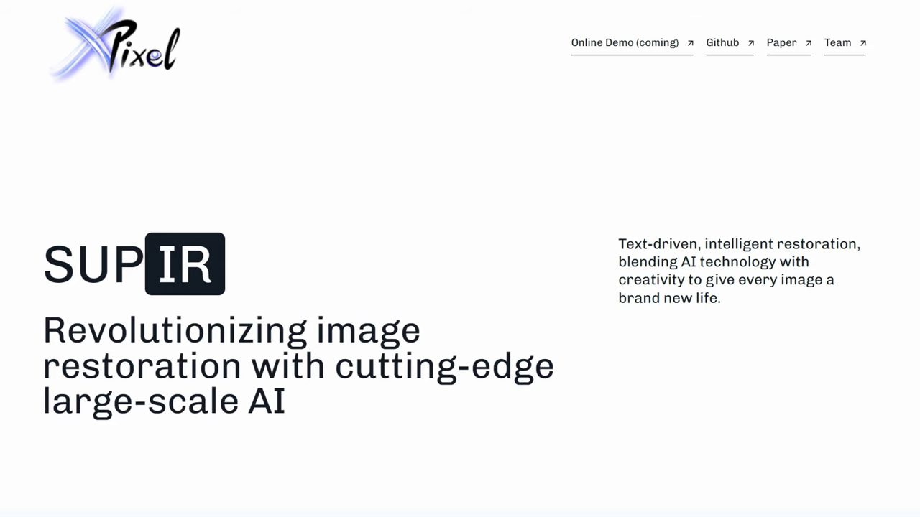
Open a command prompt in ComfyUI's custom_nodes folder by entering cmd in the address bar
scroll(460, 259, down, 5)
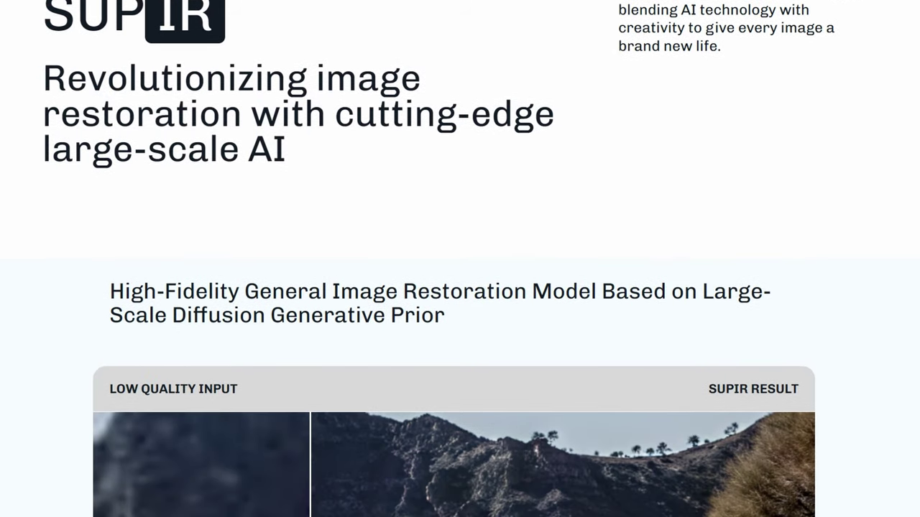
scroll(460, 288, down, 5)
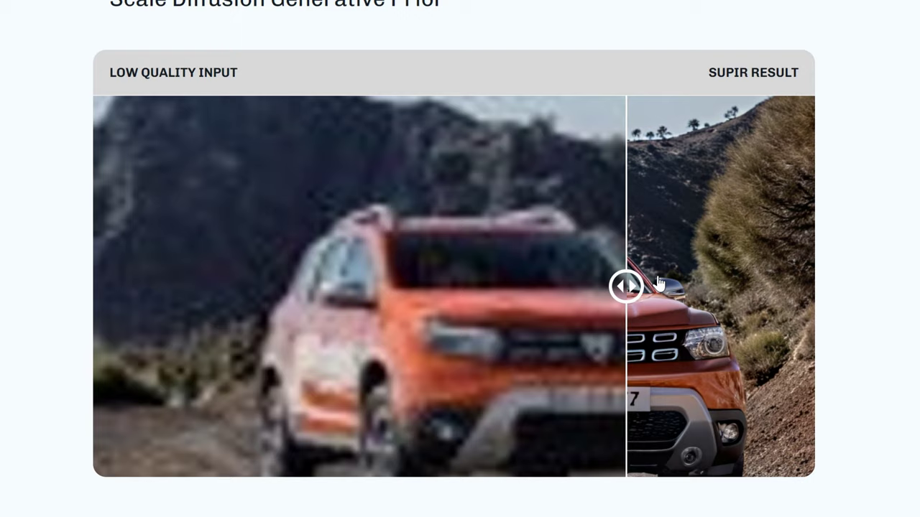
scroll(654, 295, down, 5)
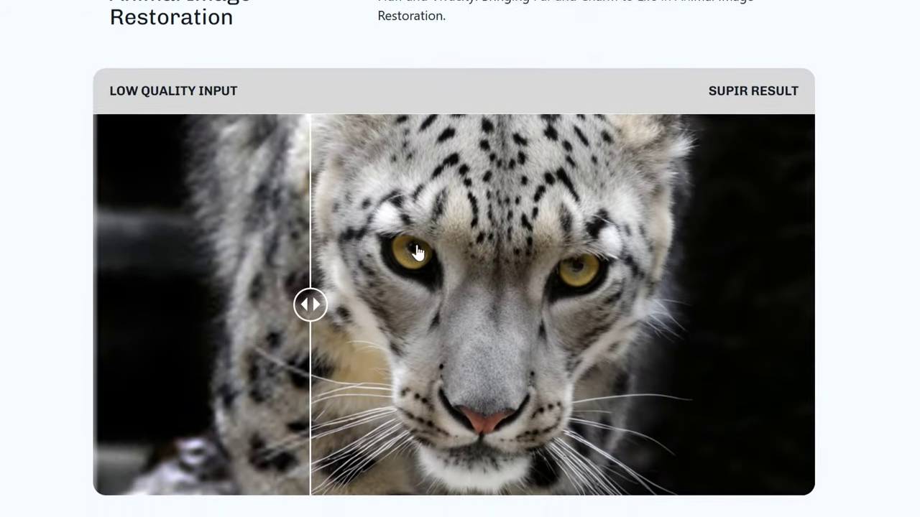
scroll(467, 259, down, 4)
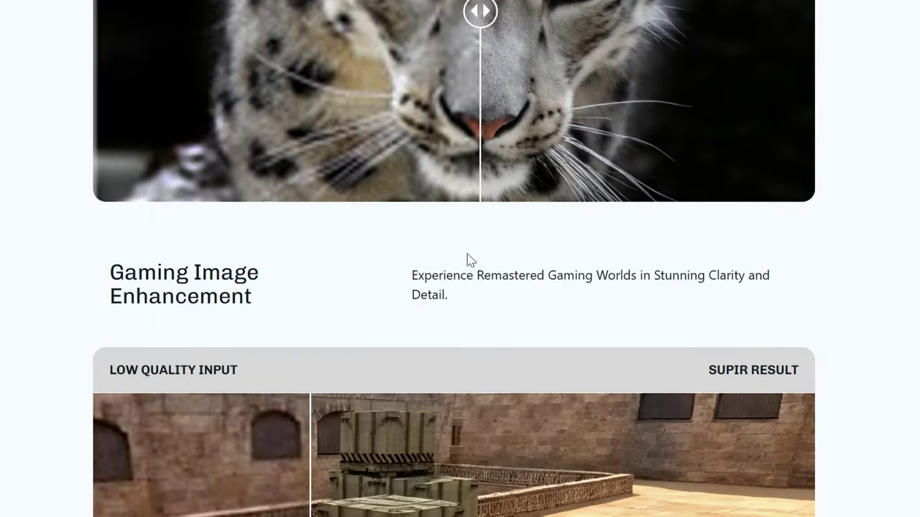
scroll(467, 260, down, 4)
scroll(413, 288, down, 3)
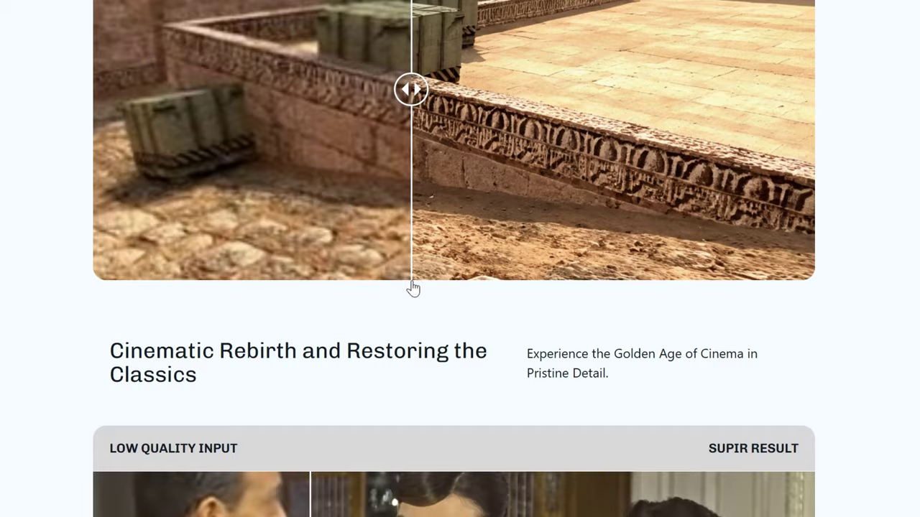
scroll(413, 288, down, 6)
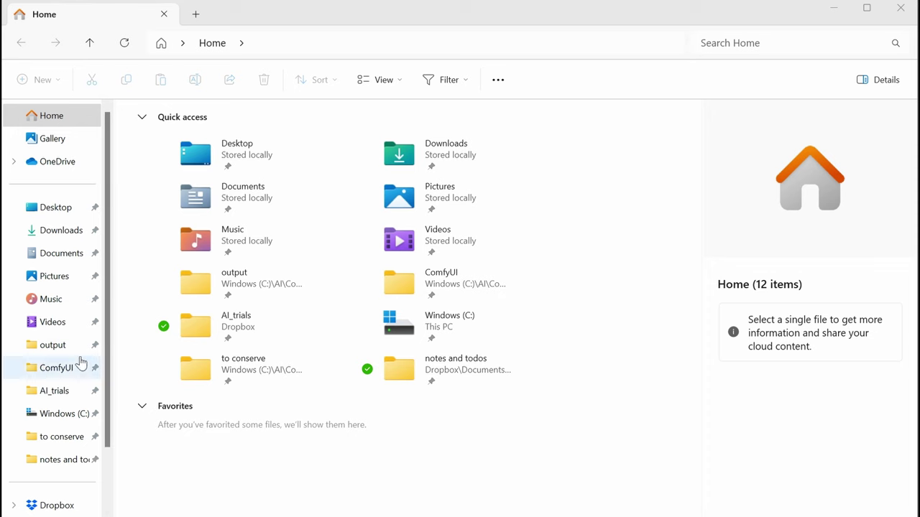
click(81, 364)
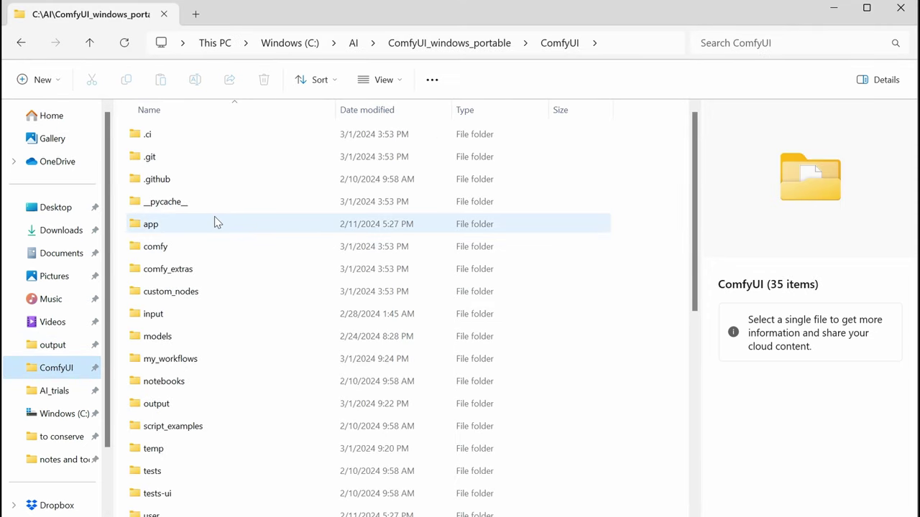
double_click(199, 301)
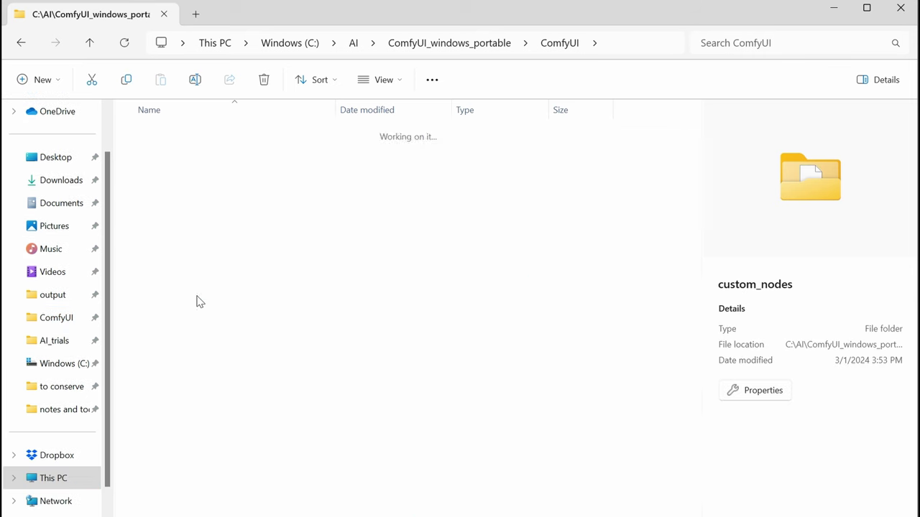
click(664, 50)
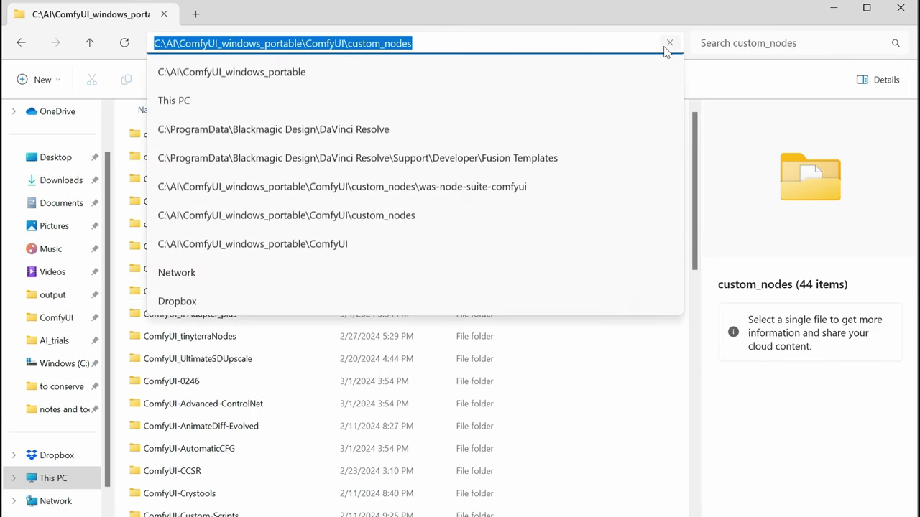
text(cmd)
key(Return)
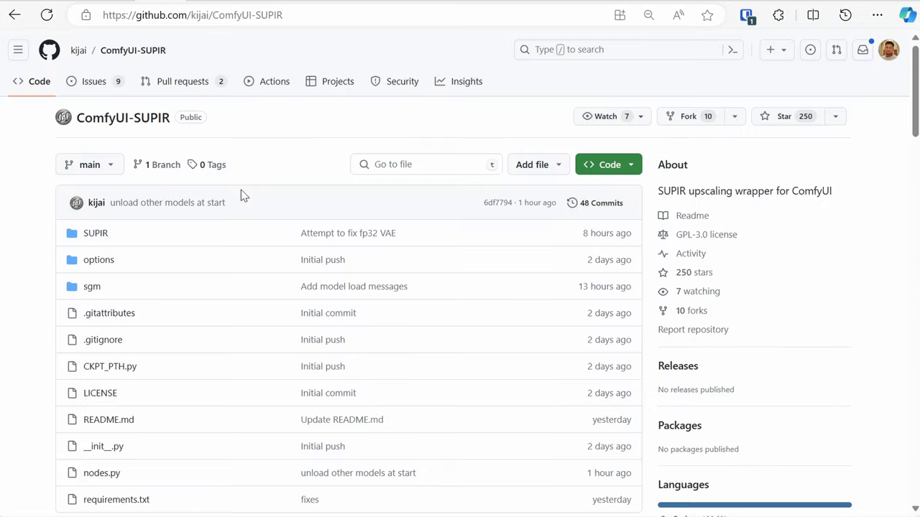
Copy the ComfyUI-SUPIR repository's HTTPS clone URL from GitHub
scroll(240, 195, down, 1)
scroll(163, 72, up, 1)
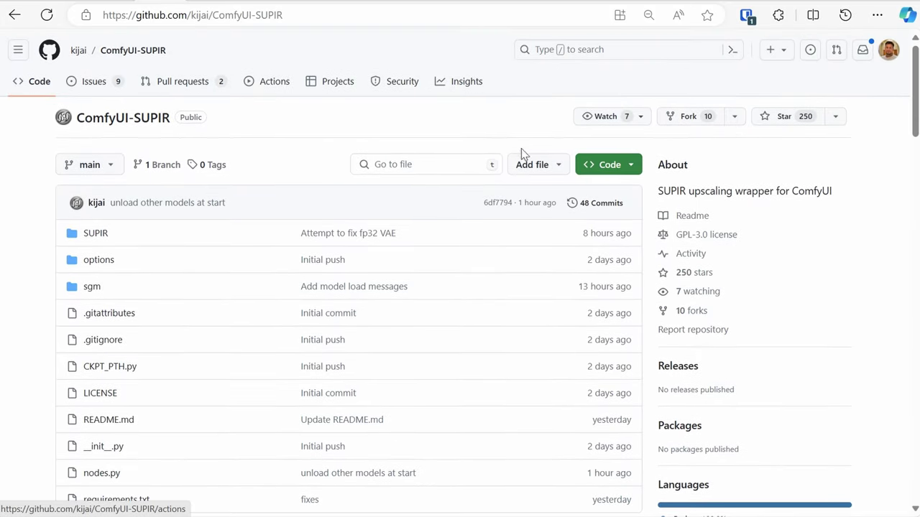
click(631, 170)
click(588, 285)
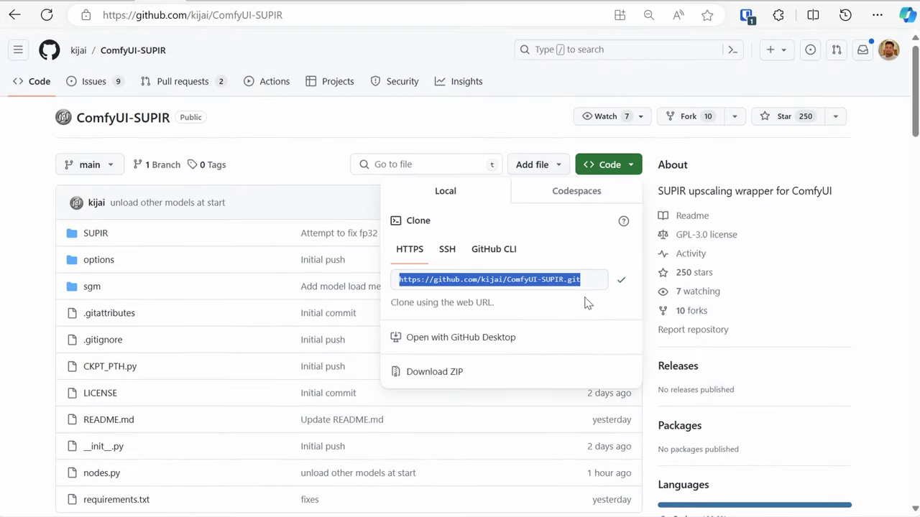
Run git clone with the copied ComfyUI-SUPIR URL in the custom_nodes command prompt
key(alt+Tab)
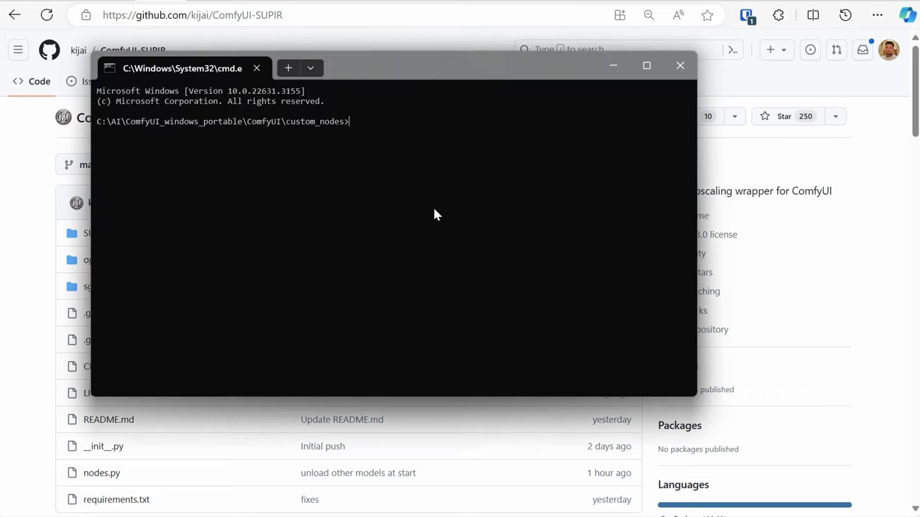
text(git clone)
key(ctrl+v)
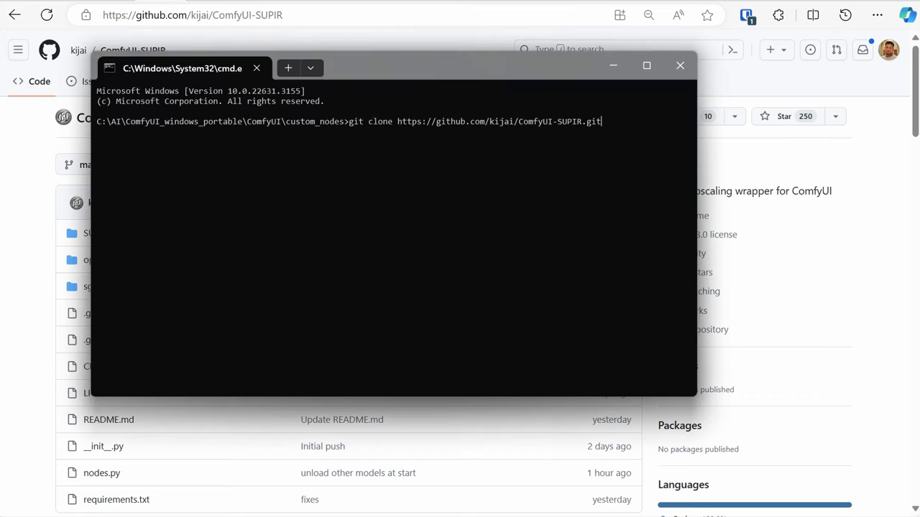
key(Return)
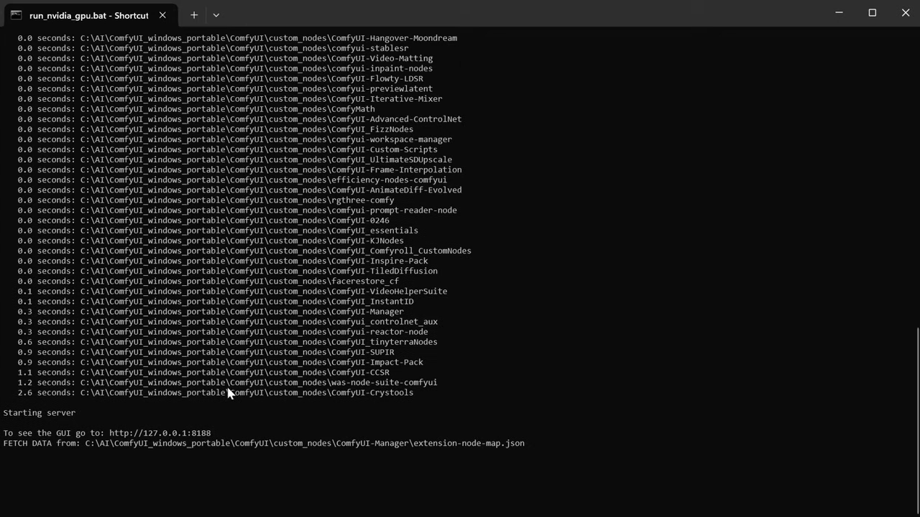
scroll(230, 383, up, 20)
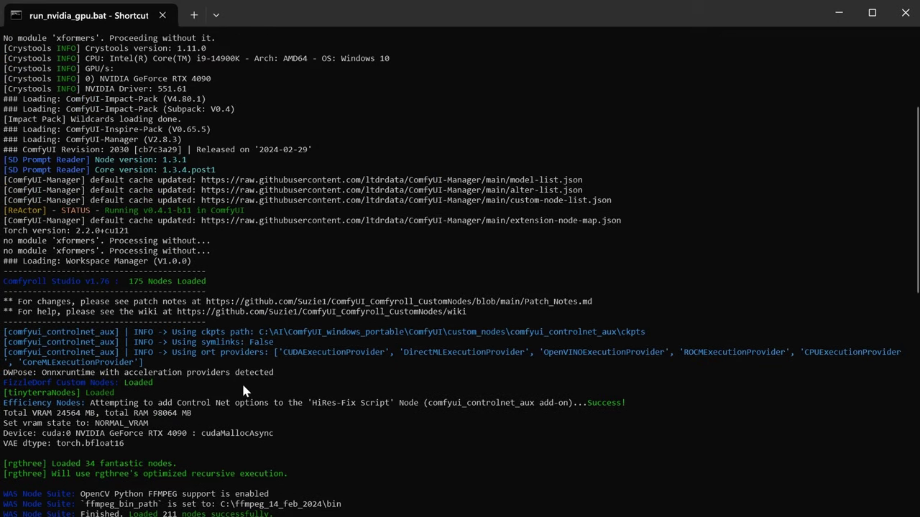
drag(230, 251, 4, 242)
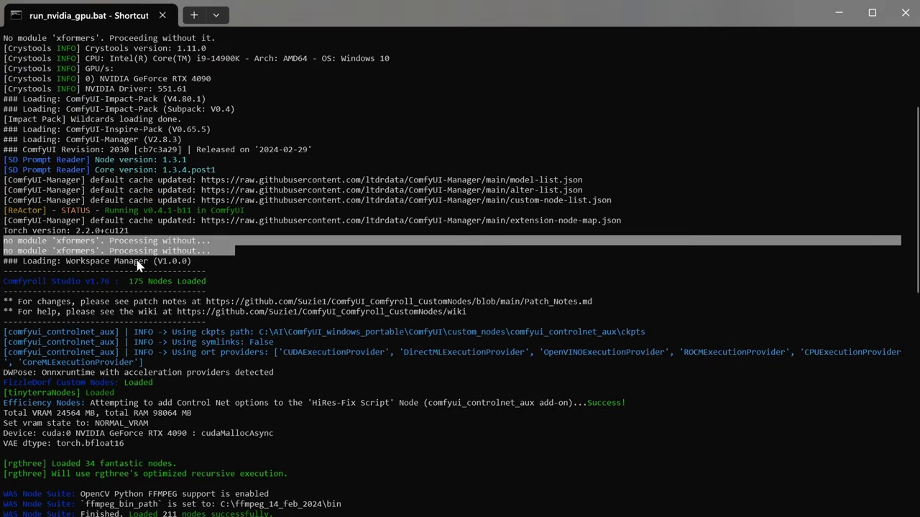
scroll(139, 265, up, 5)
drag(321, 345, 3, 329)
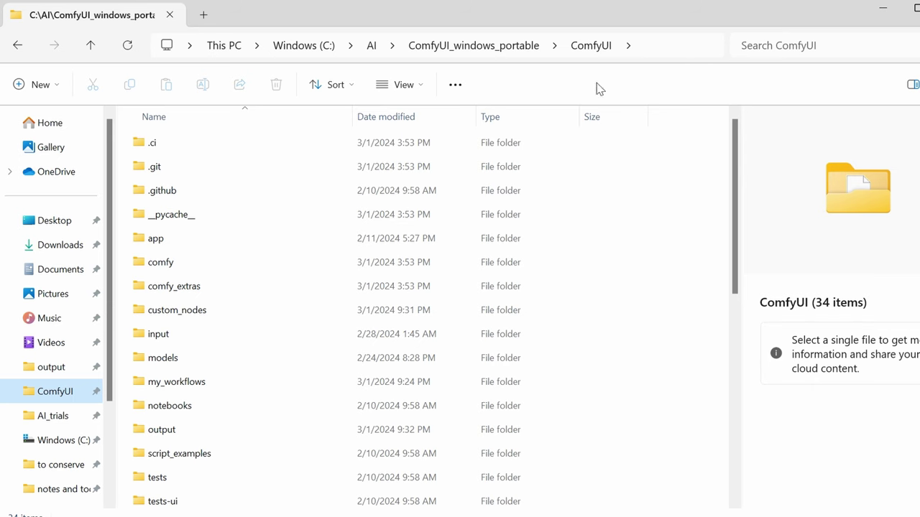
Open a command prompt in ComfyUI_windows_portable\python_embeded using cmd in the address bar
scroll(309, 263, down, 1)
click(506, 54)
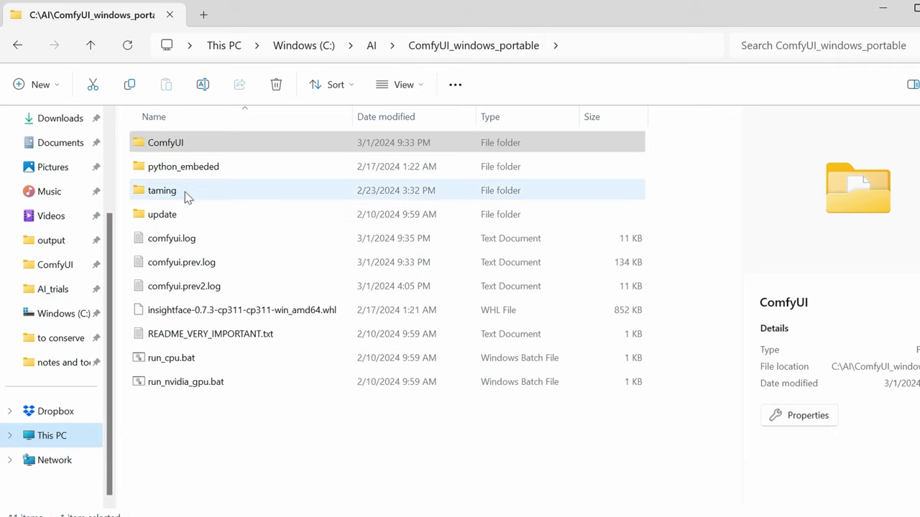
double_click(182, 170)
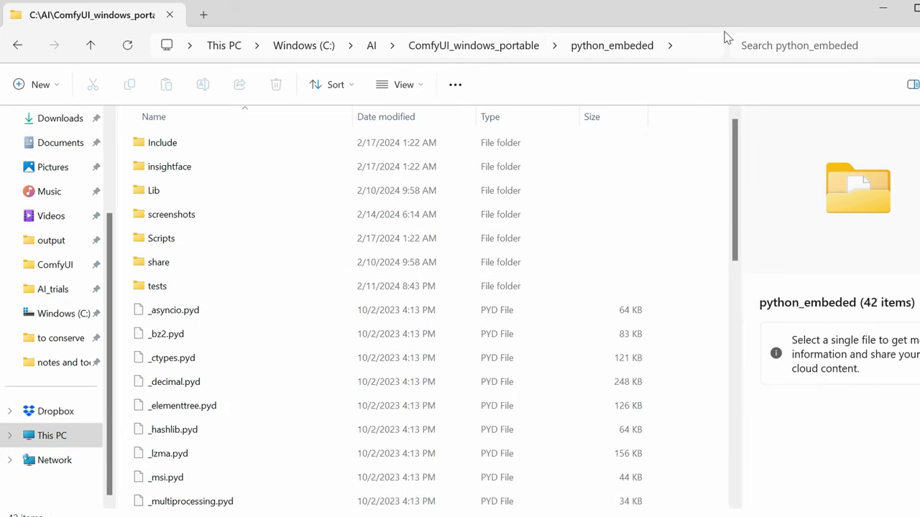
click(704, 56)
text(cmd)
key(Return)
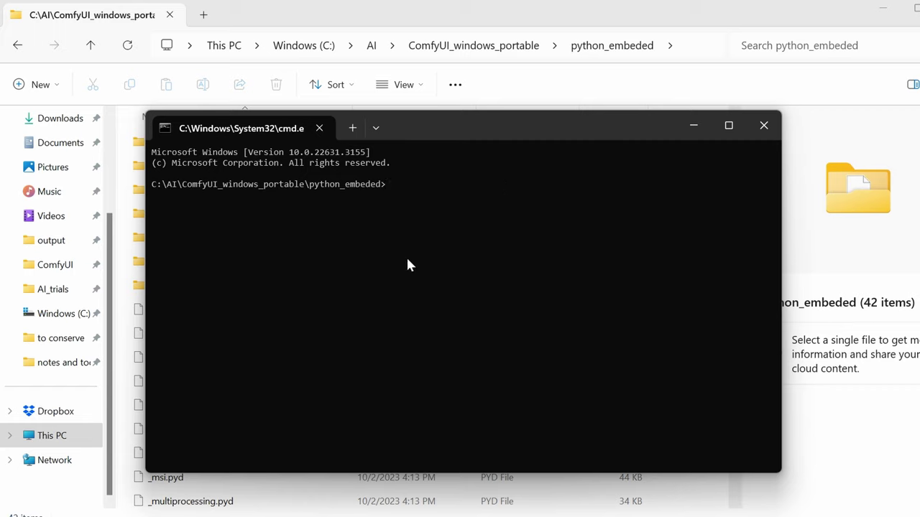
Paste the python.exe -m pip install -U xformers --no-dependencies command into the prompt
key(ctrl+v)
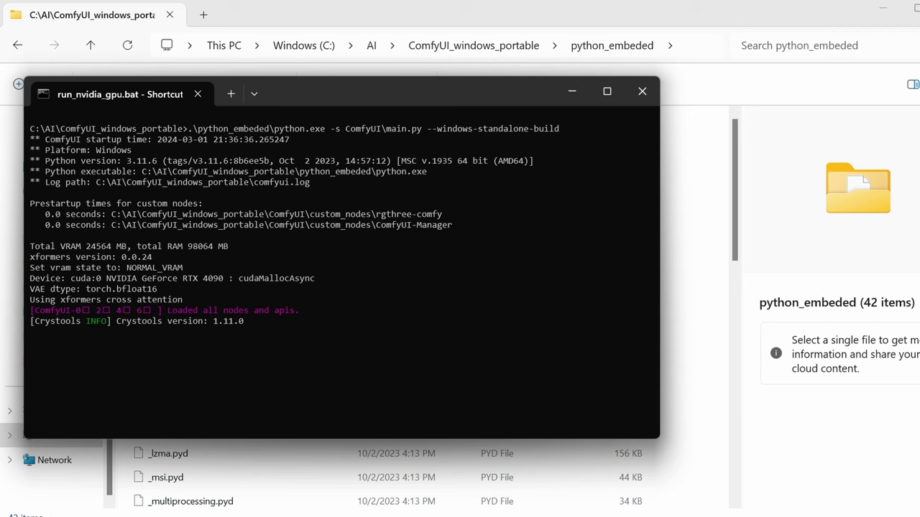
drag(197, 300, 30, 289)
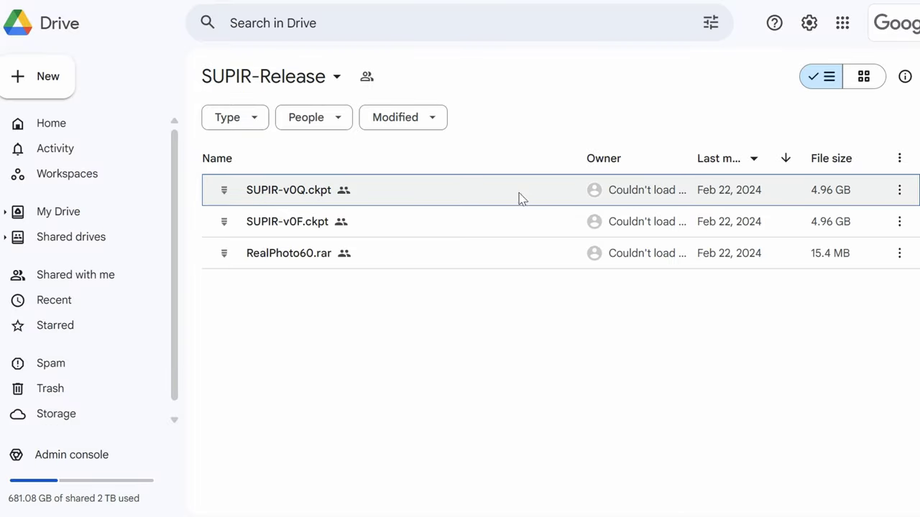
Find SUPIR-v0Q.ckpt in the SUPIR-Release Drive folder and download it
key(ctrl+f)
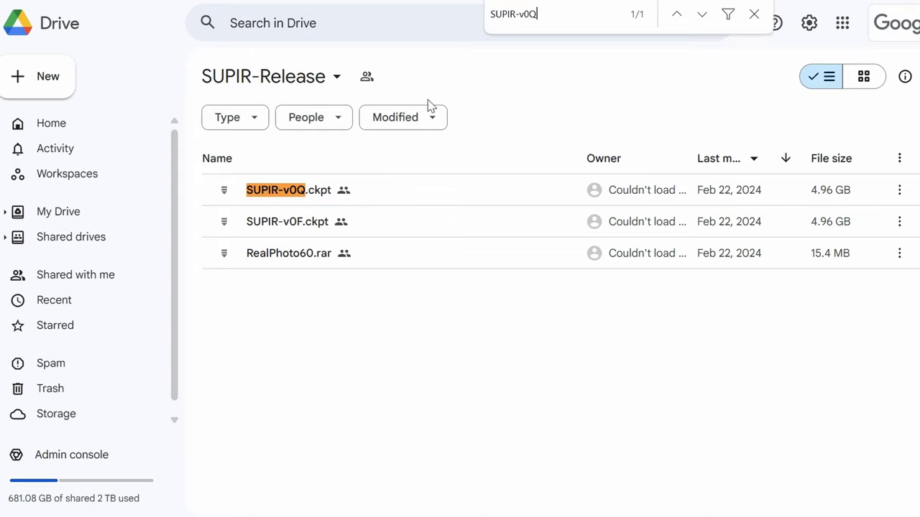
click(897, 190)
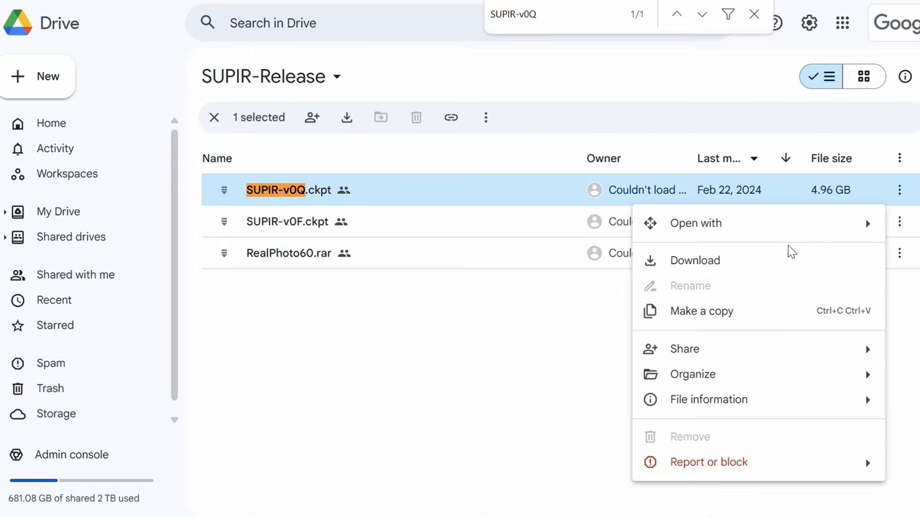
click(788, 256)
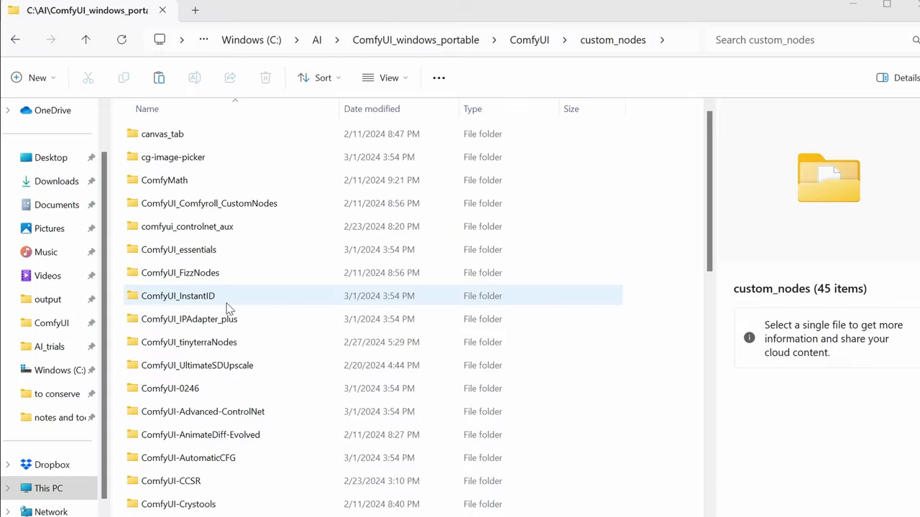
Paste SUPIR-v0Q.ckpt and SUPIR-v0F.ckpt into ComfyUI's models\checkpoints folder
click(543, 43)
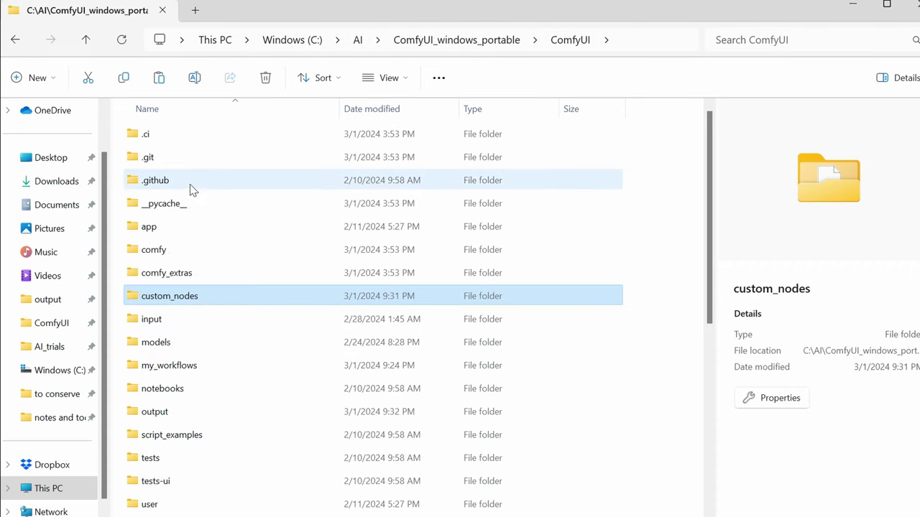
click(180, 345)
double_click(179, 346)
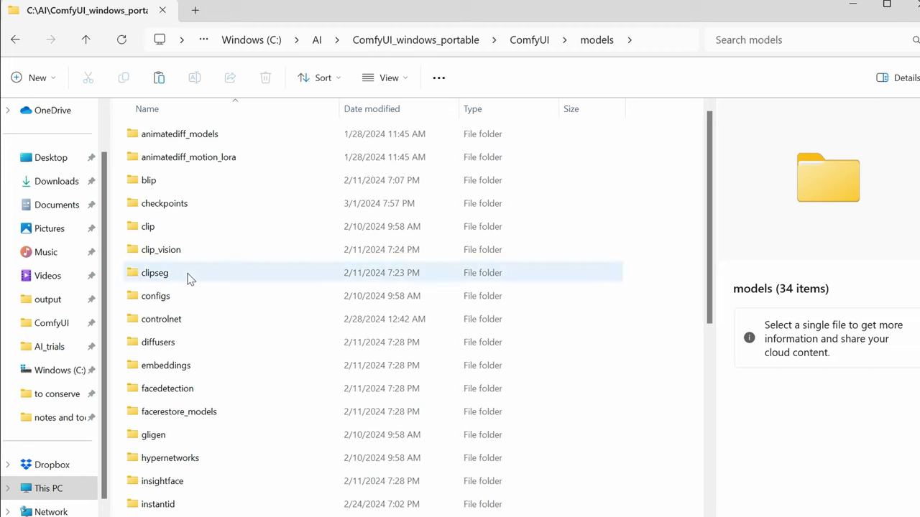
double_click(192, 203)
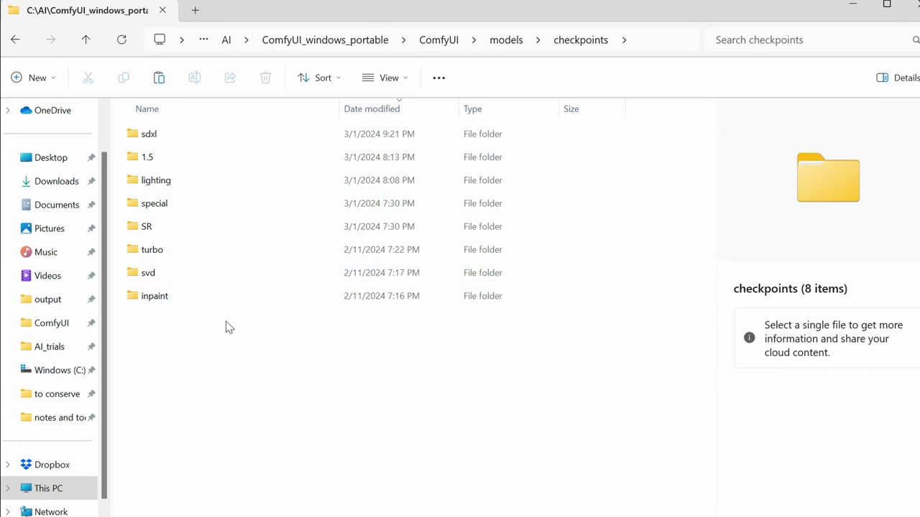
key(ctrl+v)
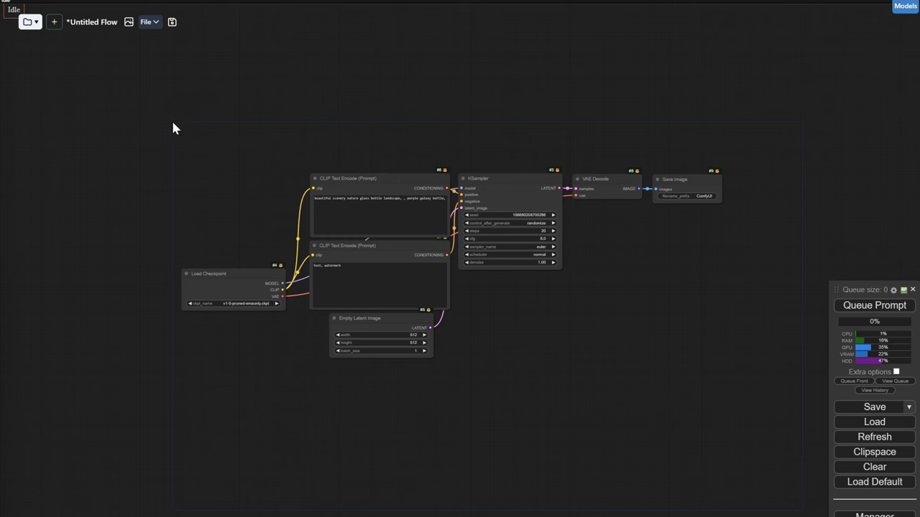
Delete all default workflow nodes and add a Load Image node to the empty canvas
drag(173, 128, 812, 404)
key(Delete)
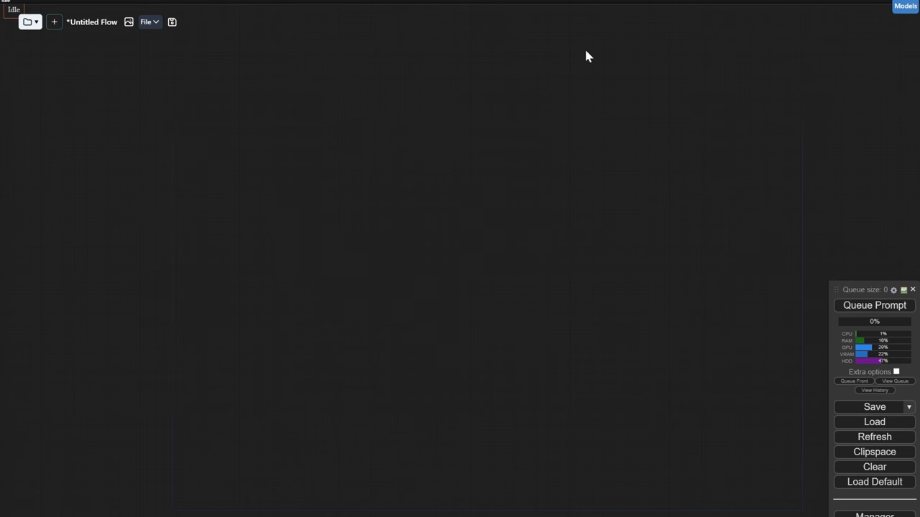
double_click(381, 262)
text(load)
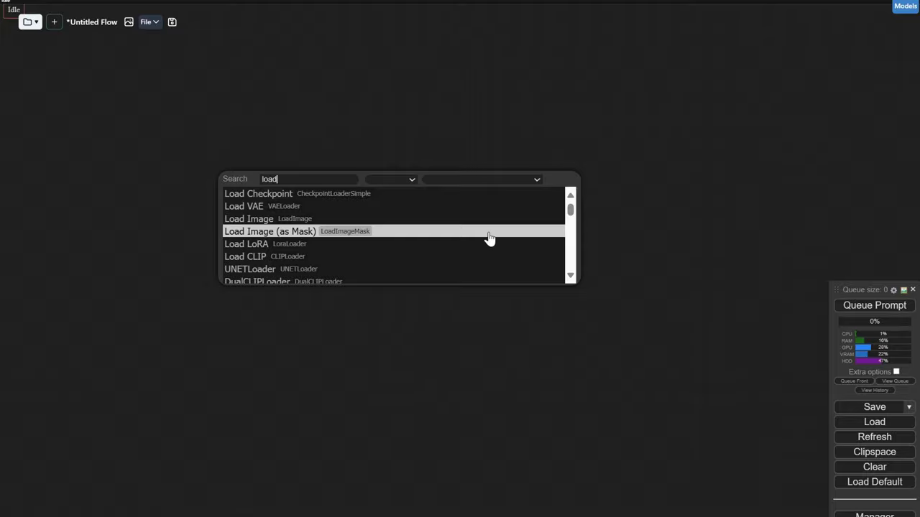
click(322, 219)
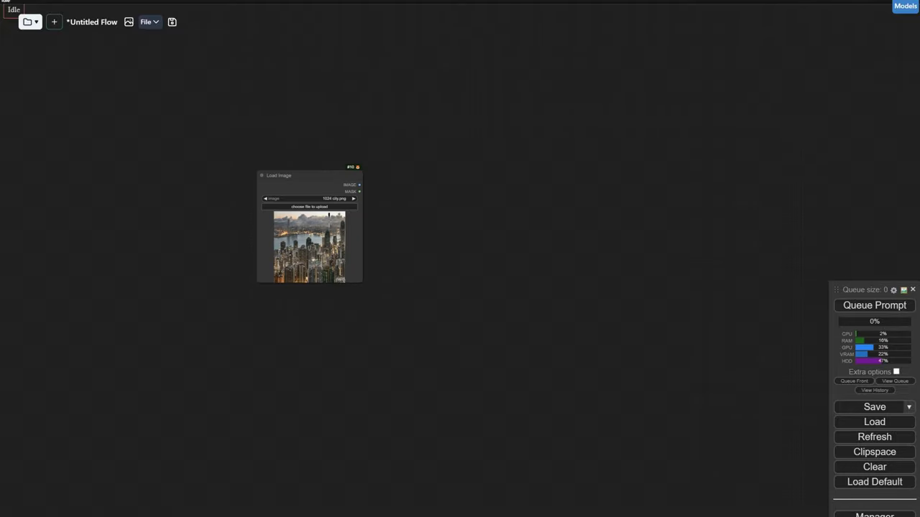
Upload market.jpg into the Load Image node
click(320, 208)
scroll(170, 228, down, 10)
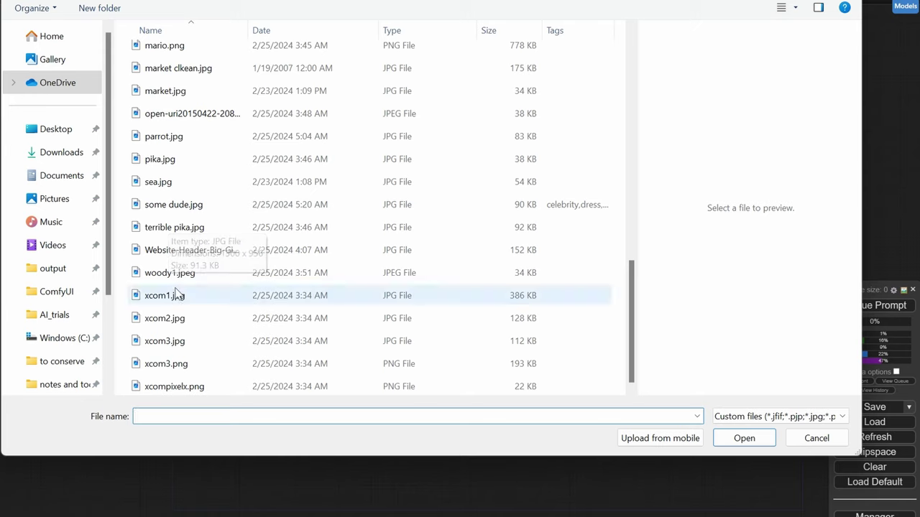
scroll(181, 266, up, 4)
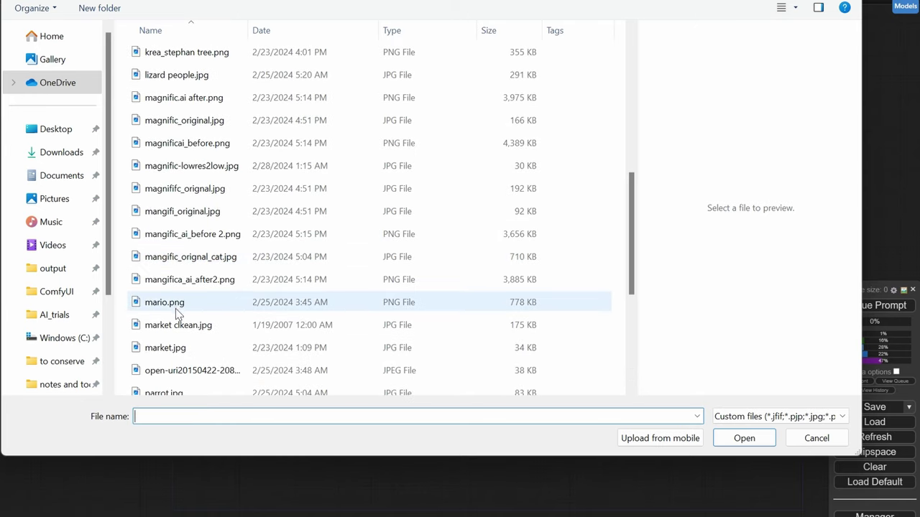
click(178, 348)
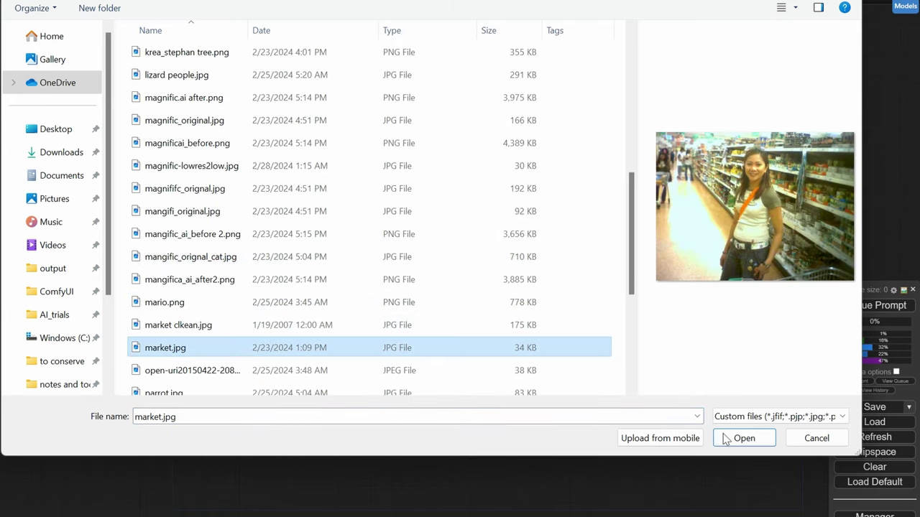
click(751, 441)
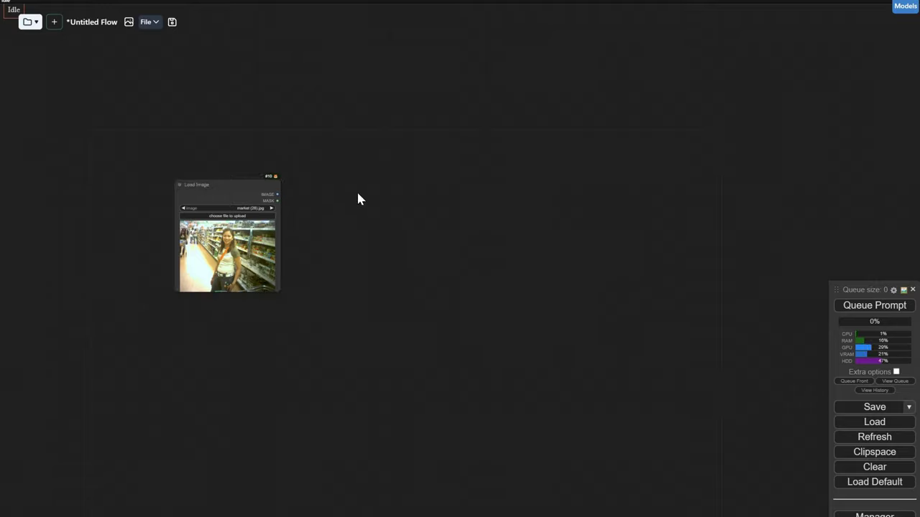
Add a Moondream Interrogator node, feed it the loaded image, and widen it
double_click(358, 197)
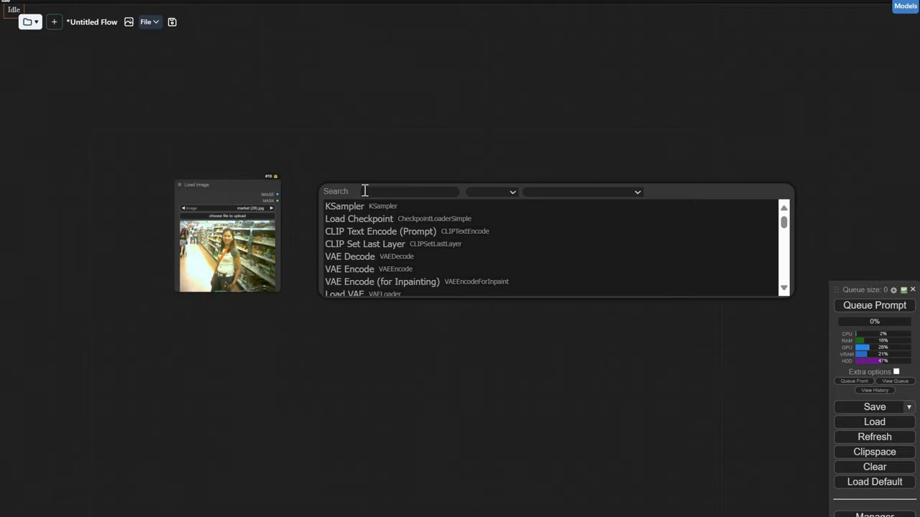
text(moon)
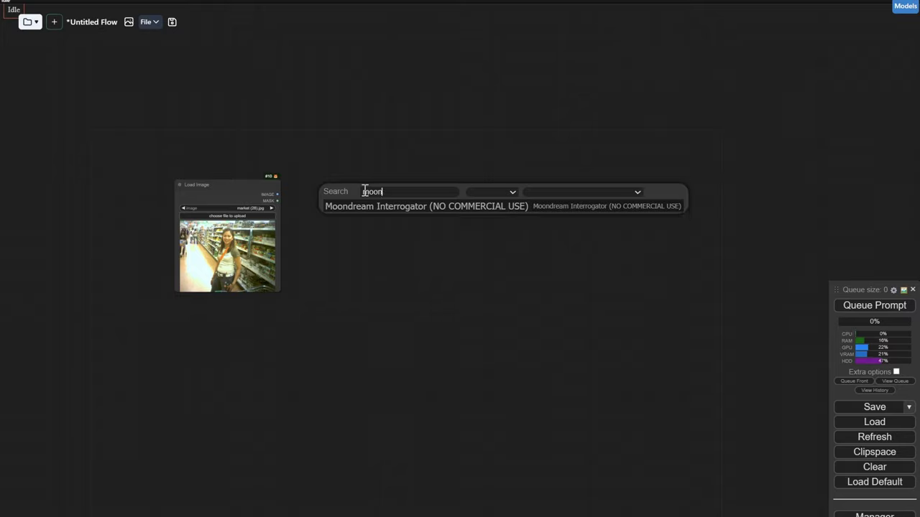
click(512, 207)
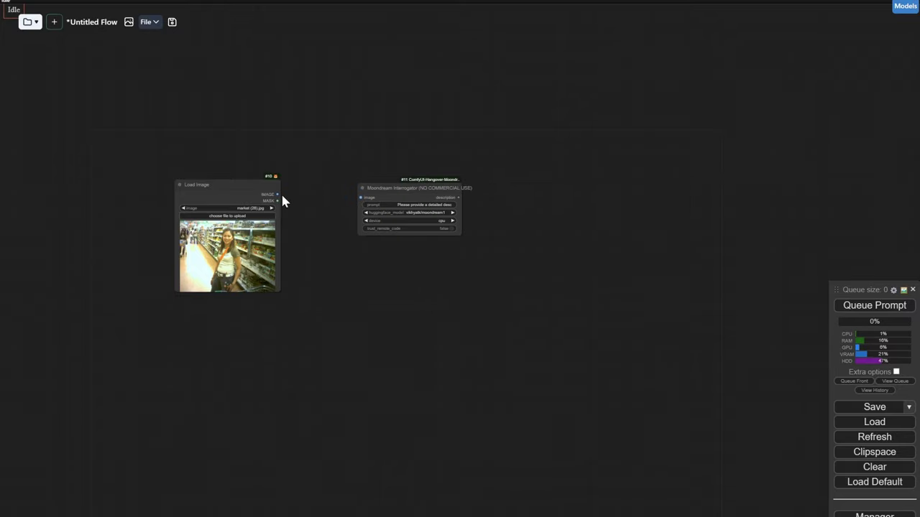
drag(281, 195, 373, 183)
scroll(301, 194, up, 2)
right_click(289, 189)
drag(439, 257, 483, 264)
Set the prompt to 'tell me everything you know about image my life depends on it' and trust_remote_code true
click(428, 213)
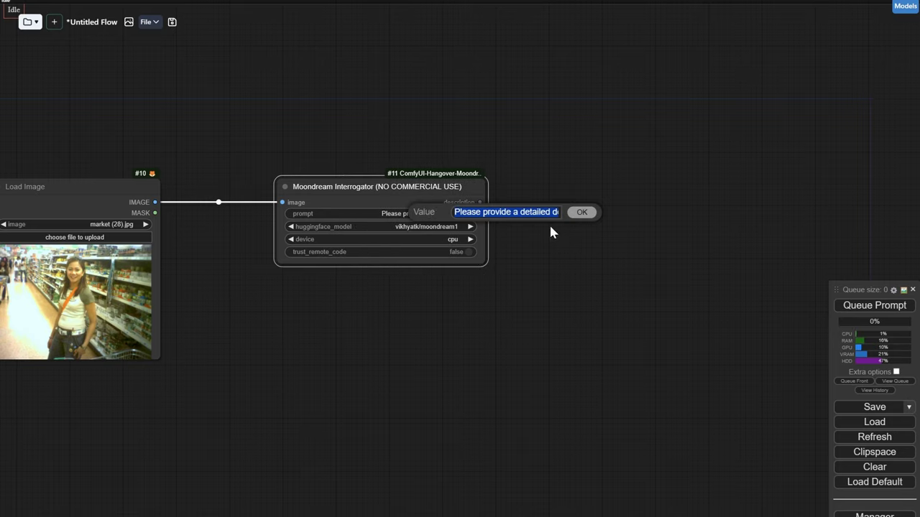
text(tell me everything)
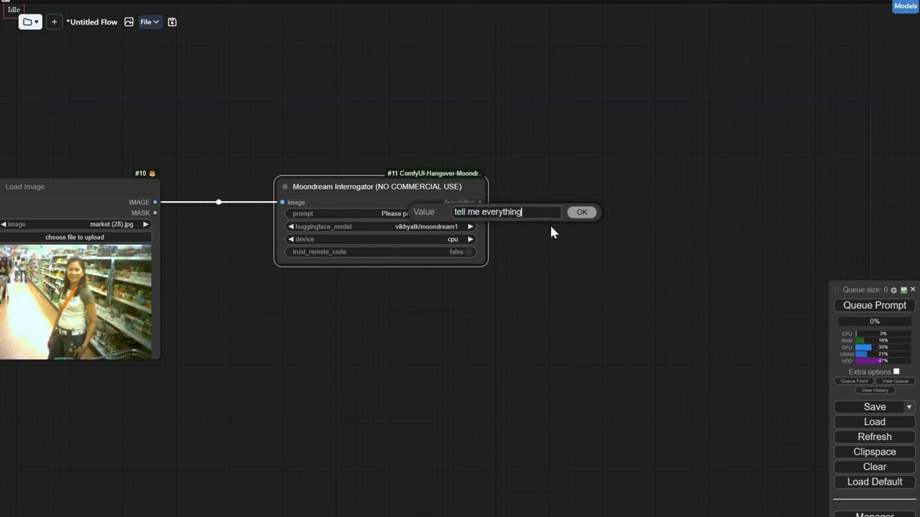
text( you know about this)
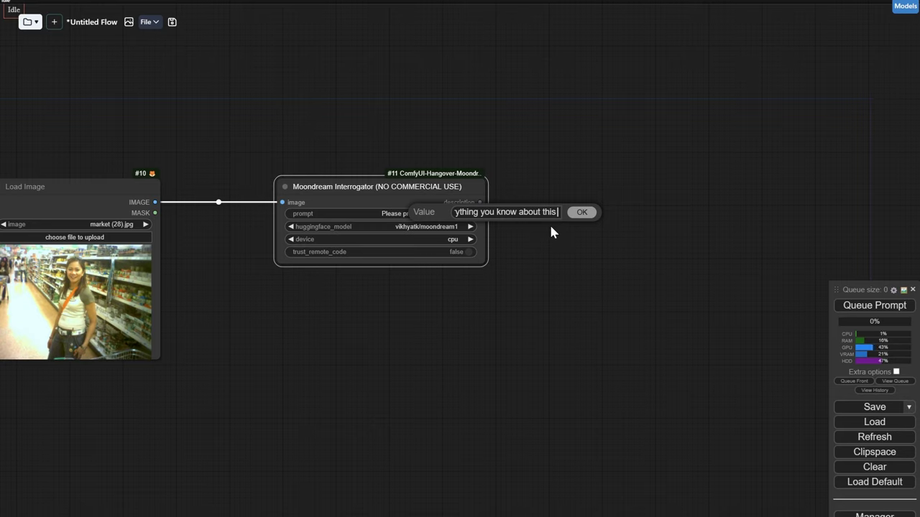
text(image my life depends on it)
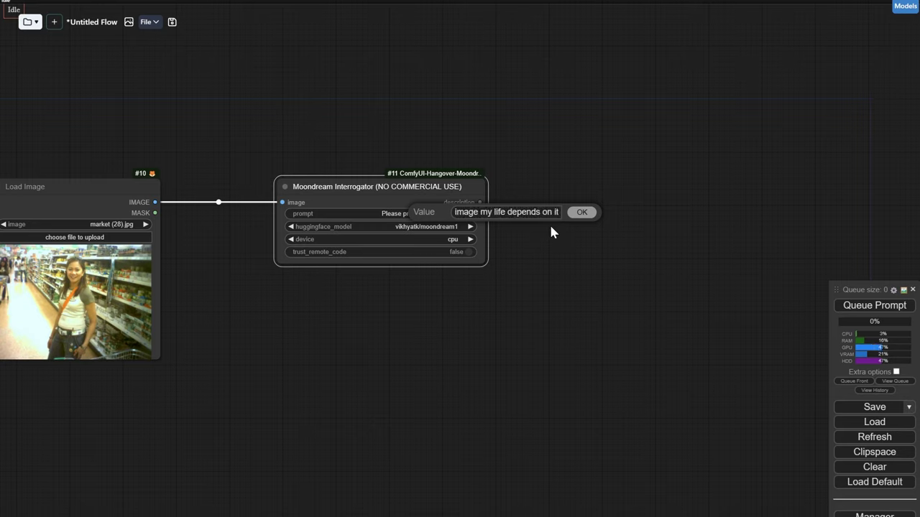
key(Return)
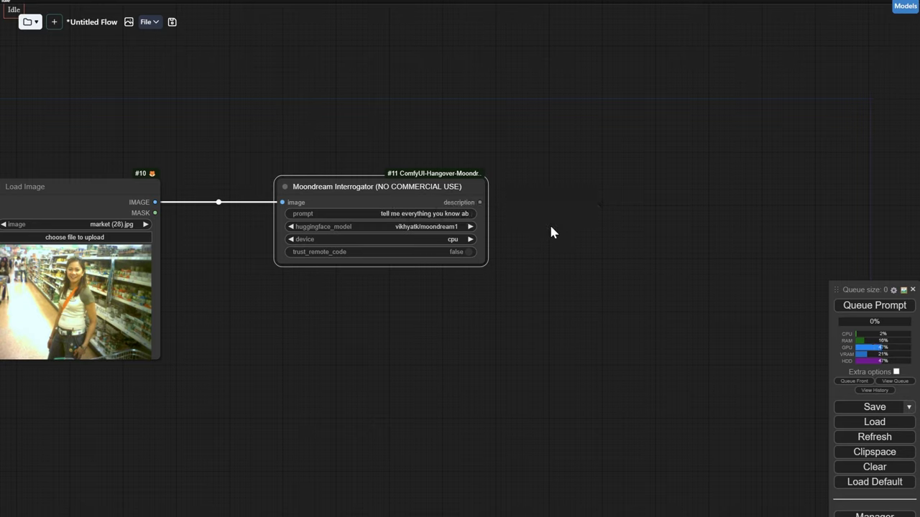
click(467, 251)
drag(539, 211, 236, 212)
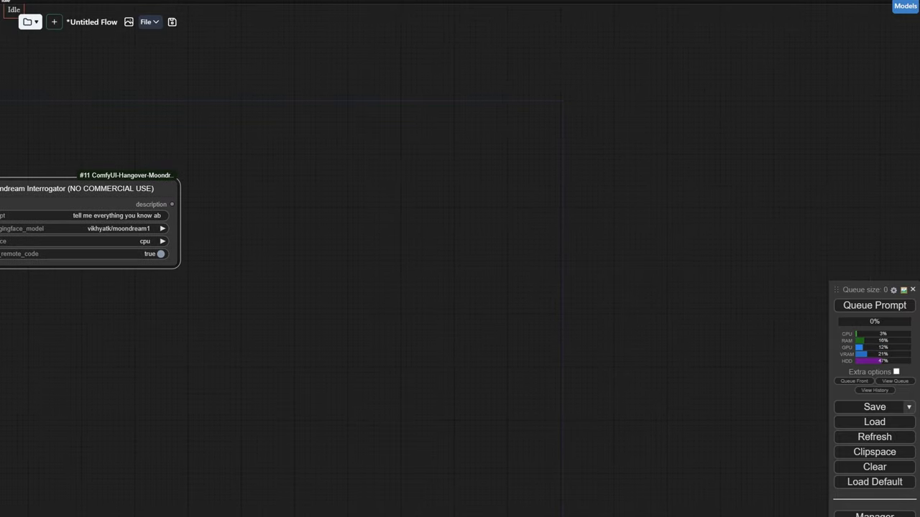
Add a Show Text node and wire Moondream's description output into it
double_click(230, 190)
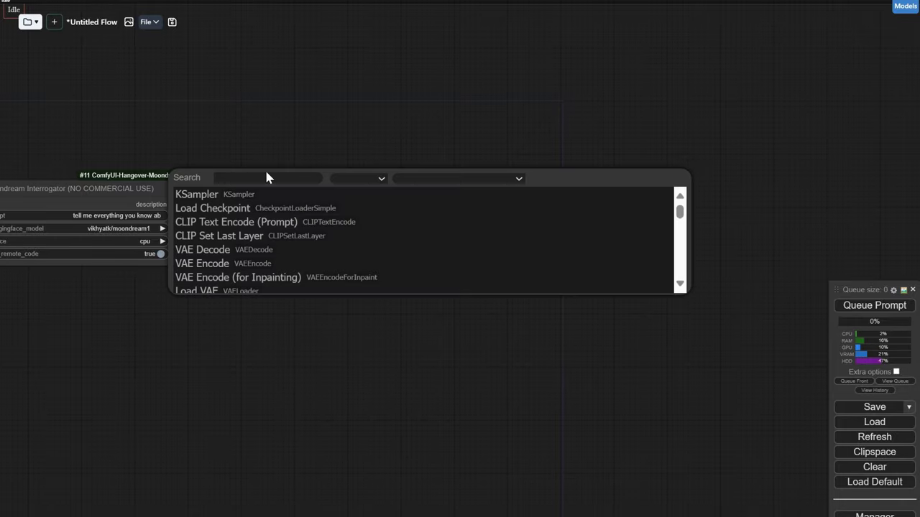
double_click(255, 171)
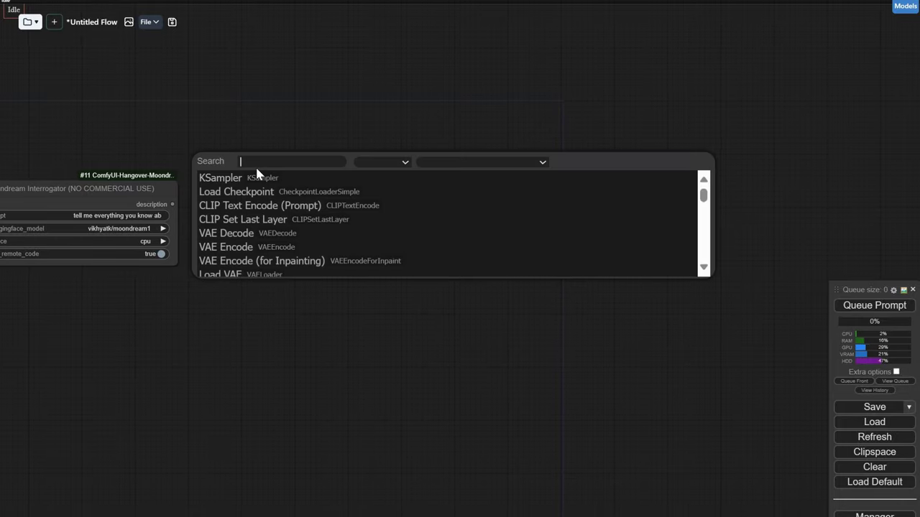
text(text)
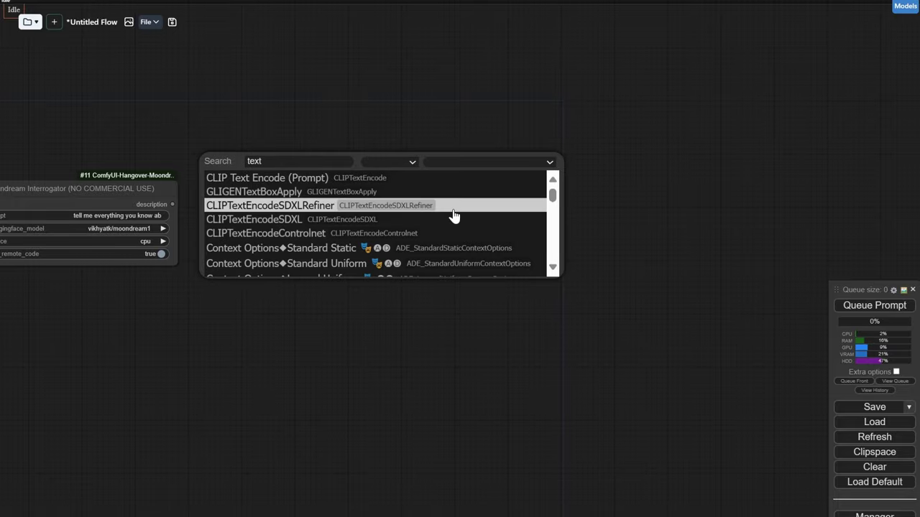
scroll(442, 229, down, 4)
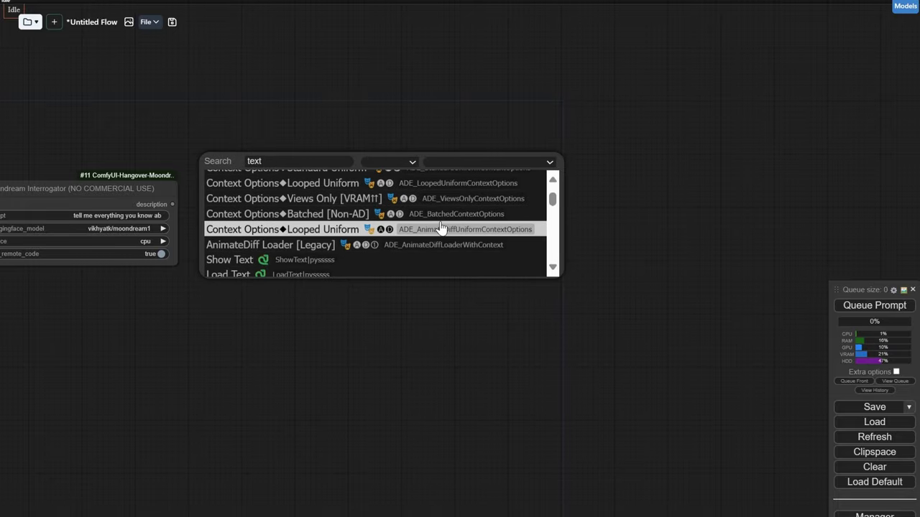
click(442, 228)
drag(339, 158, 331, 187)
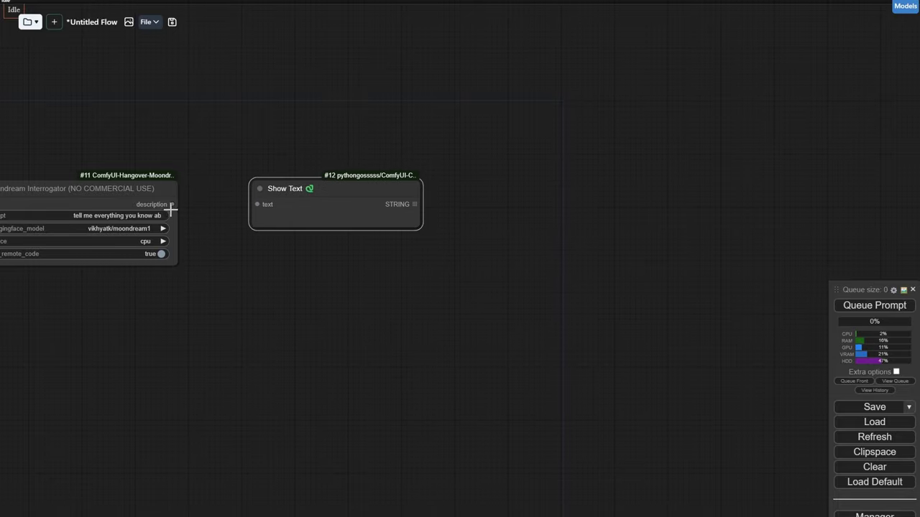
drag(172, 205, 277, 207)
Add a SUPIR_Upscale node, convert a_prompt to an input, and wire the Show Text STRING into it
drag(538, 239, 247, 257)
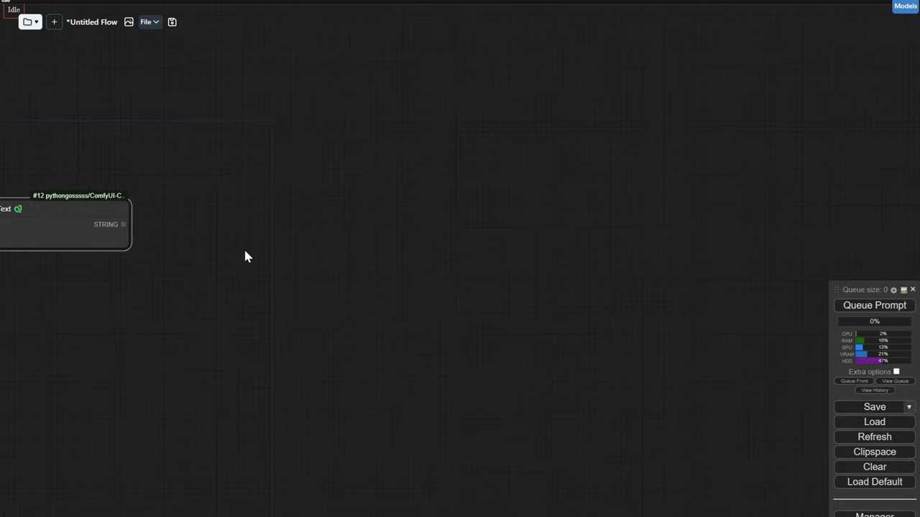
double_click(240, 210)
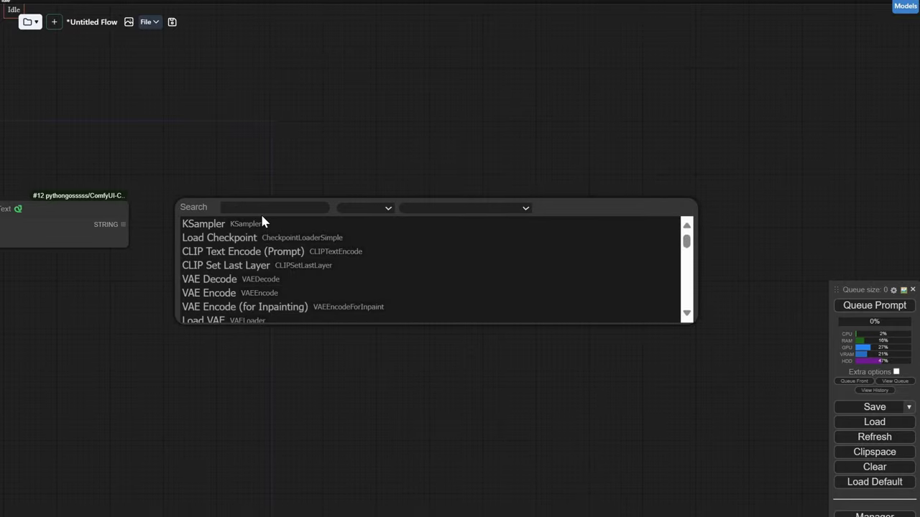
text(supir)
click(247, 229)
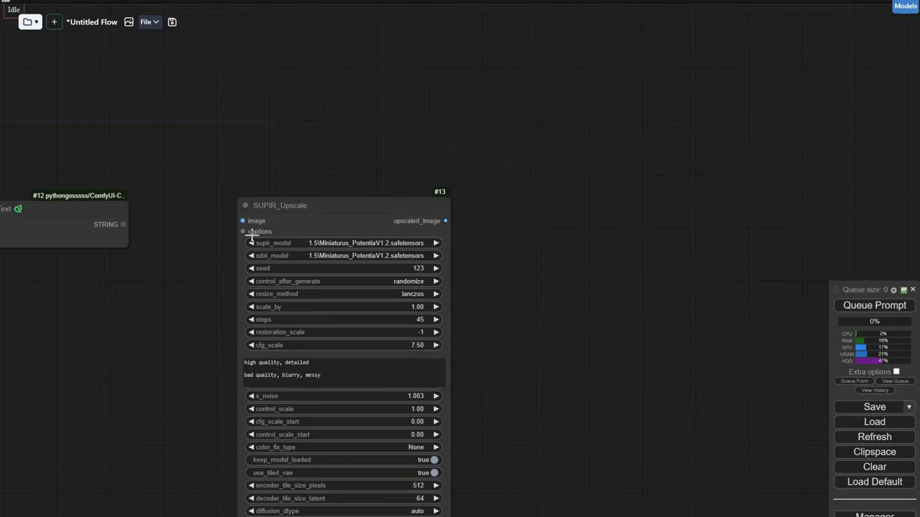
drag(125, 225, 275, 207)
right_click(287, 206)
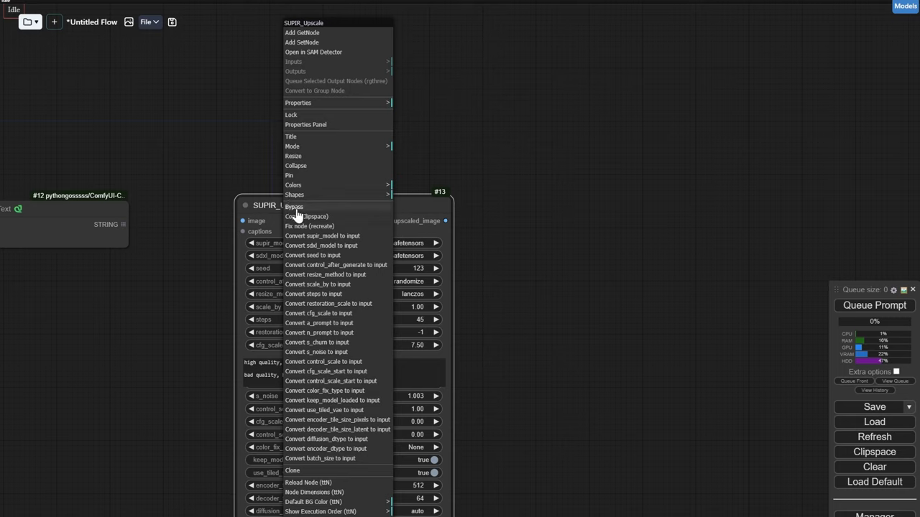
click(347, 328)
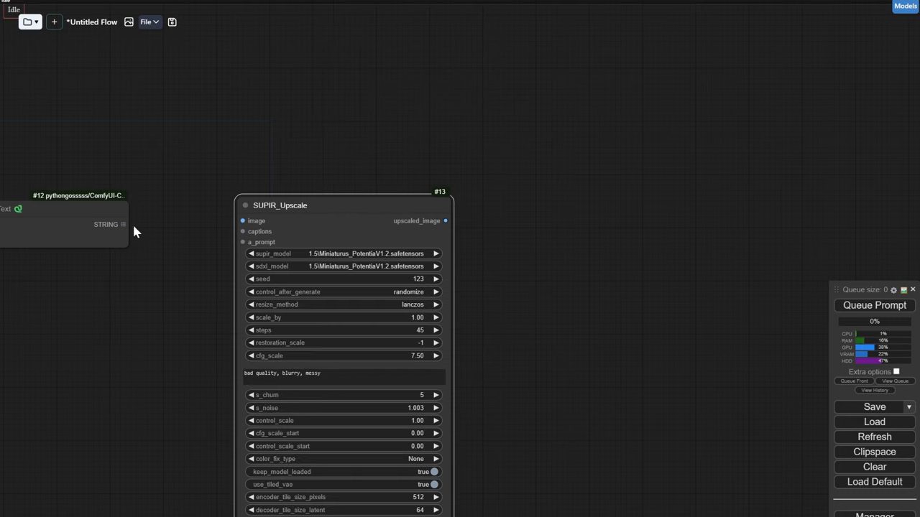
drag(124, 225, 242, 241)
drag(290, 219, 287, 196)
drag(473, 368, 412, 293)
scroll(260, 192, up, 7)
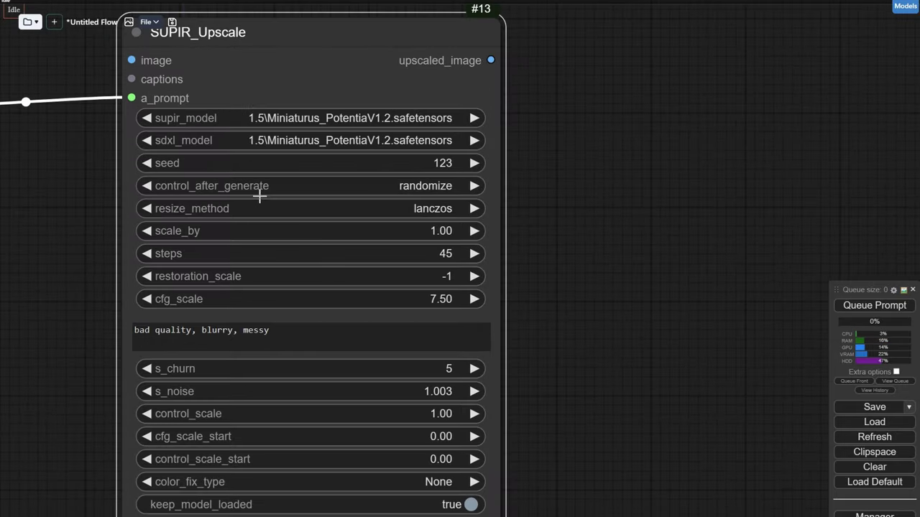
scroll(528, 219, down, 5)
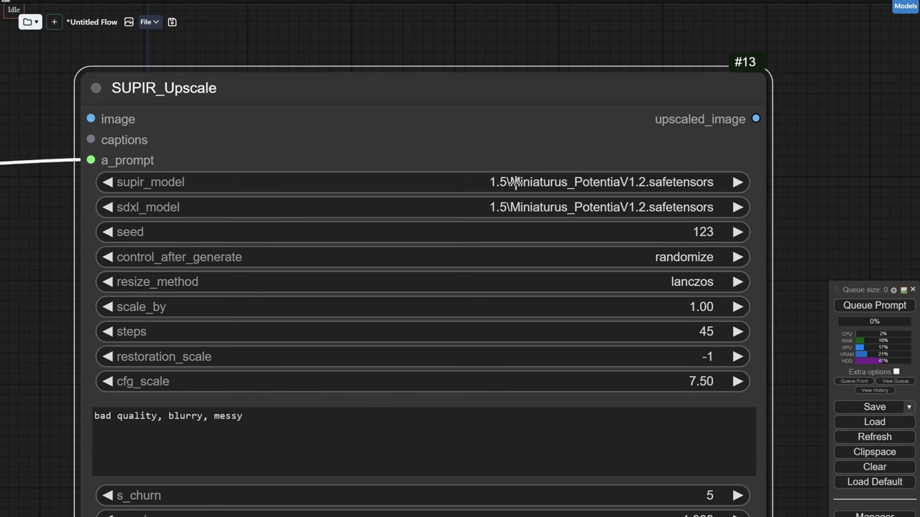
Set the SUPIR_Upscale supir_model to SUPIR-v0Q.ckpt
click(515, 182)
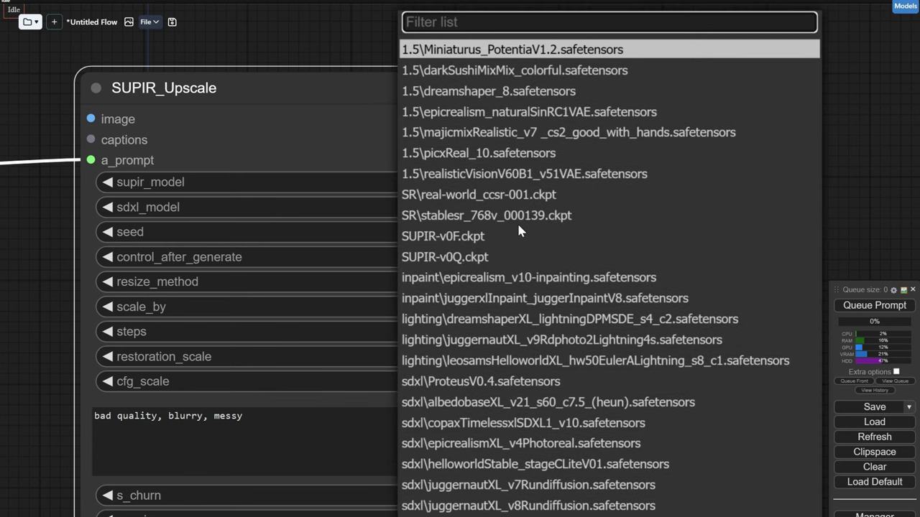
scroll(519, 229, down, 1)
scroll(519, 228, down, 2)
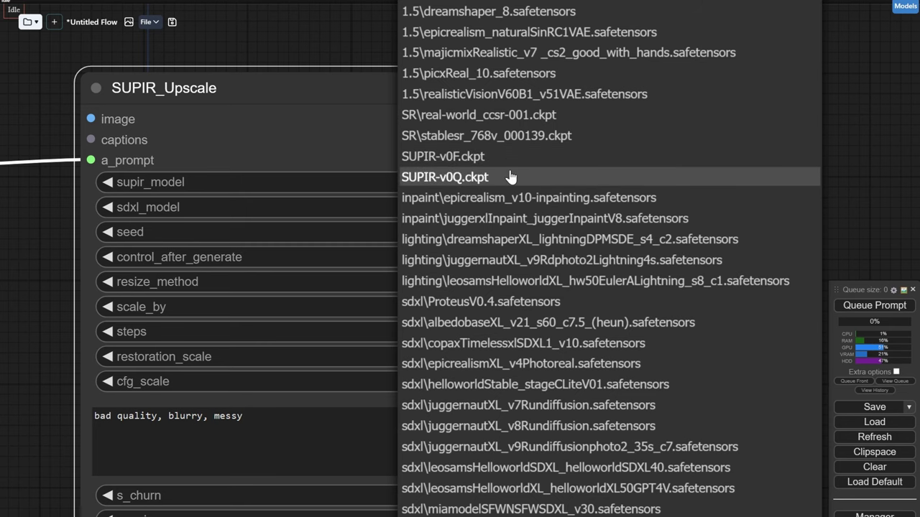
click(510, 176)
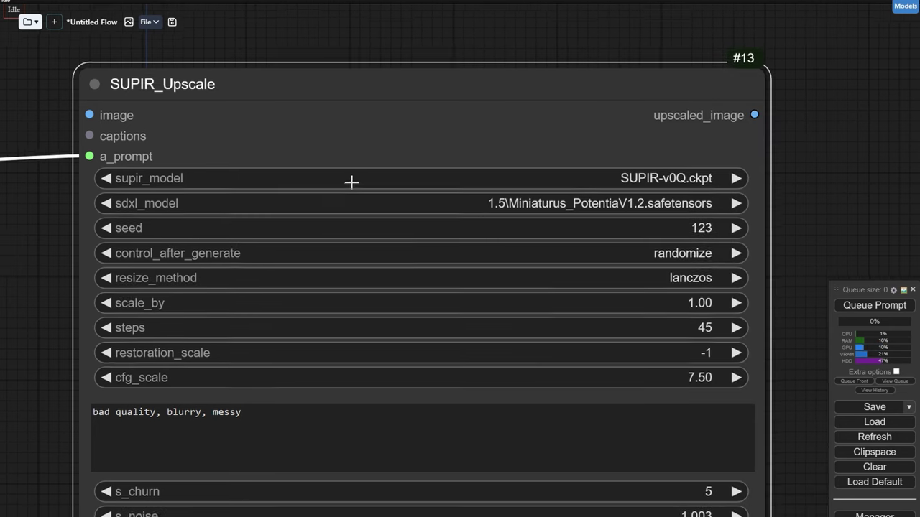
Browse the sdxl_model dropdown's list of SDXL checkpoints
drag(352, 182, 333, 130)
click(464, 144)
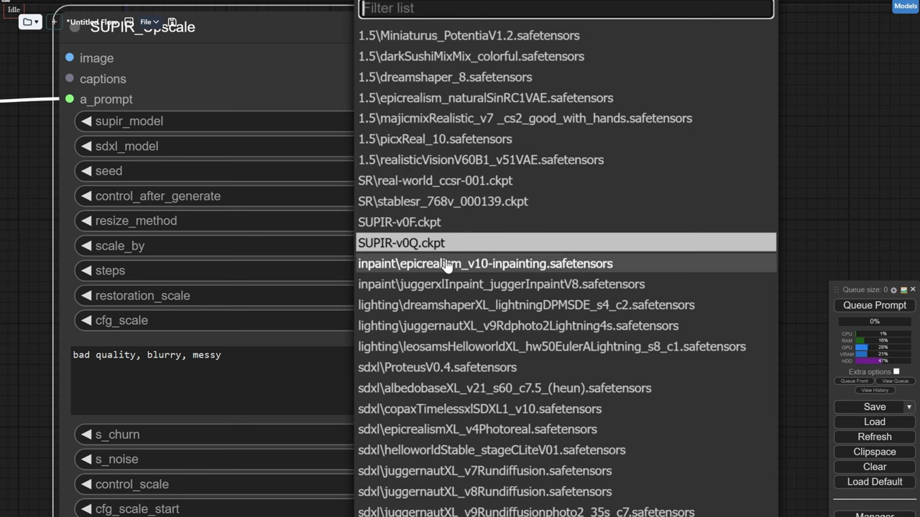
scroll(453, 365, down, 3)
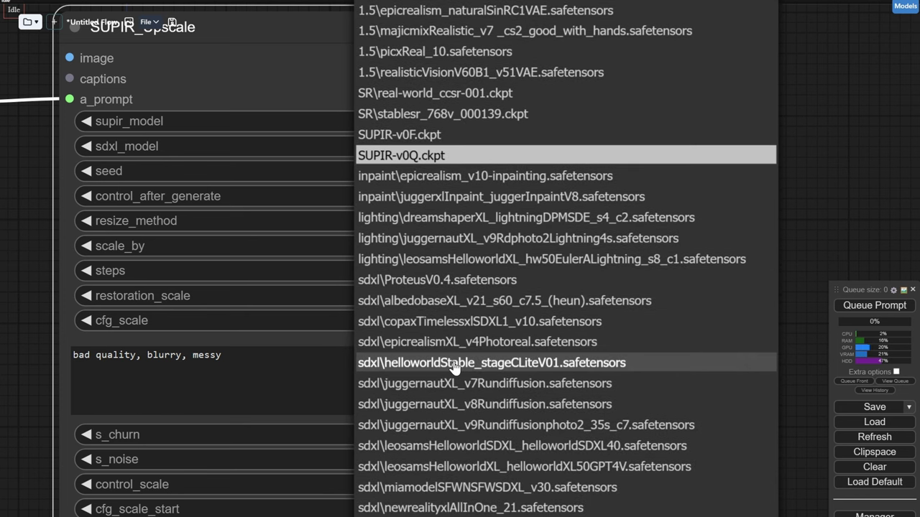
scroll(453, 365, down, 3)
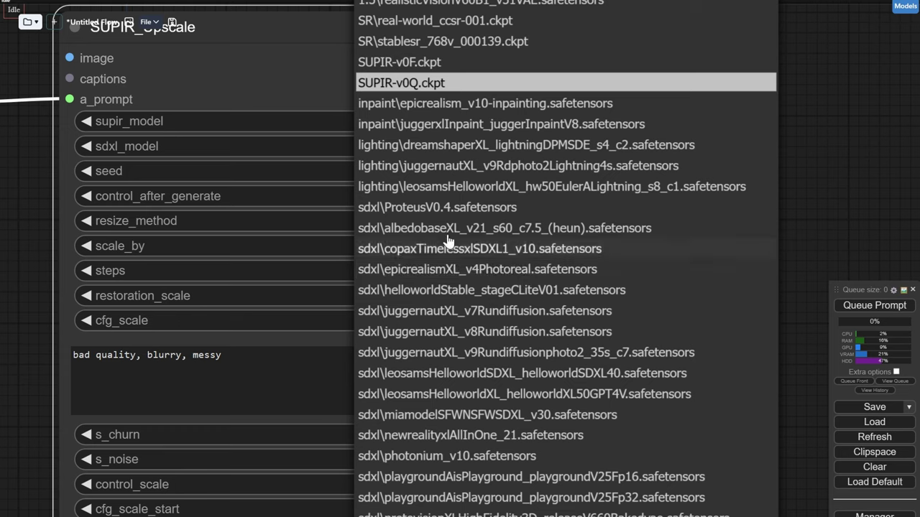
Choose sdxl\ProteusV0.4.safetensors as the SDXL model and fix the seed at 777
click(436, 207)
click(684, 171)
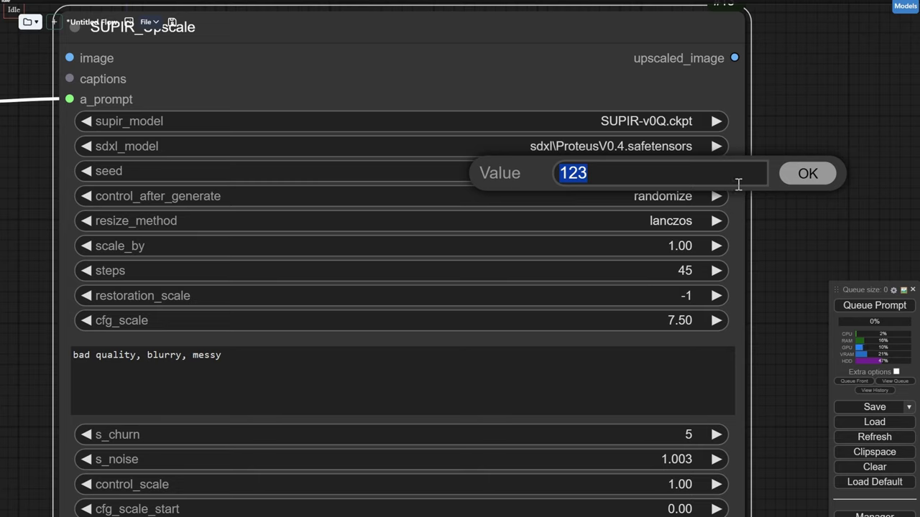
text(777)
key(Return)
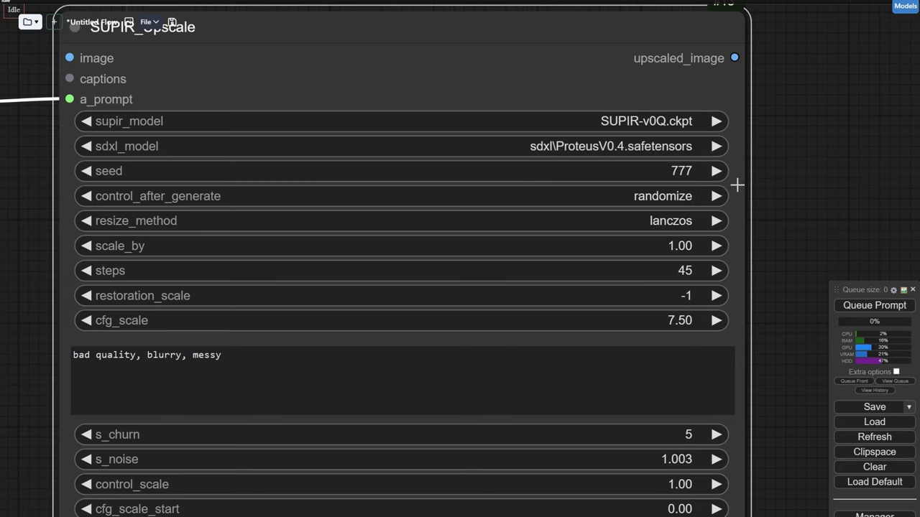
click(695, 196)
click(654, 185)
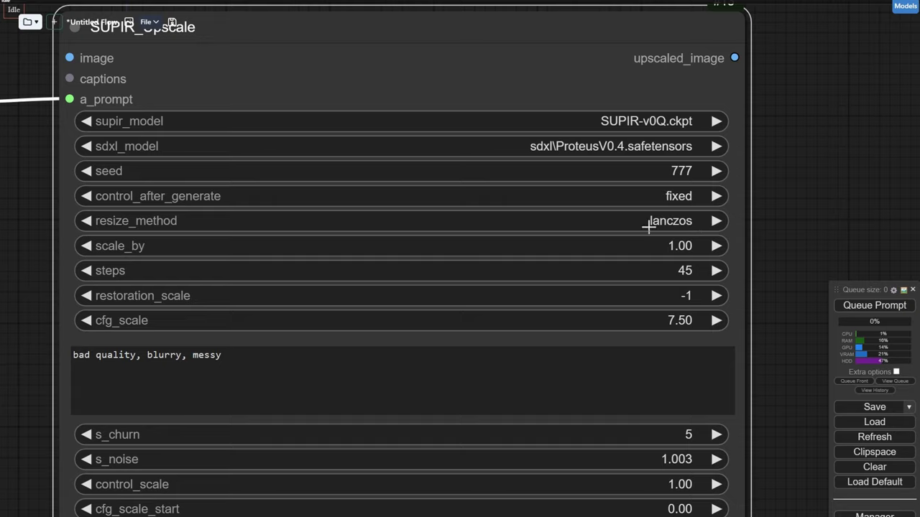
Set scale_by to 4.00 and begin editing the negative prompt
drag(767, 285, 767, 200)
click(700, 159)
text(4)
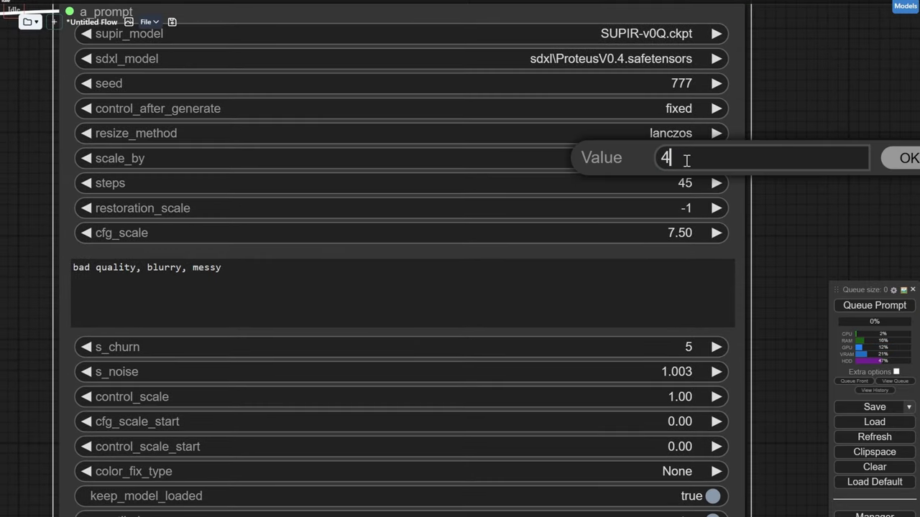
click(895, 156)
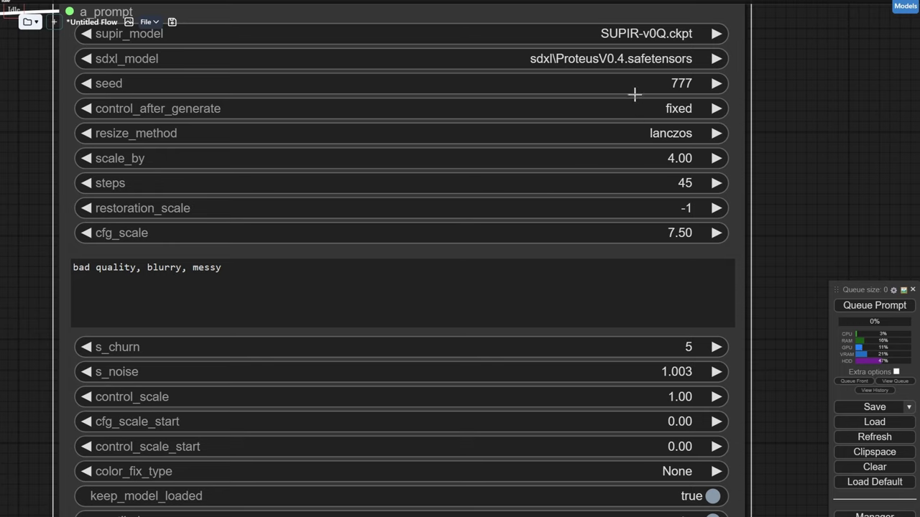
click(608, 279)
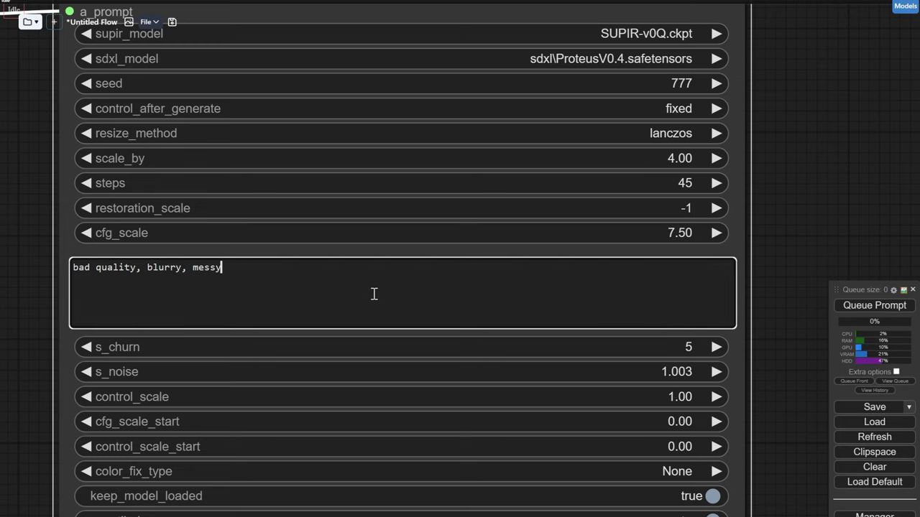
click(312, 158)
drag(63, 17, 266, 137)
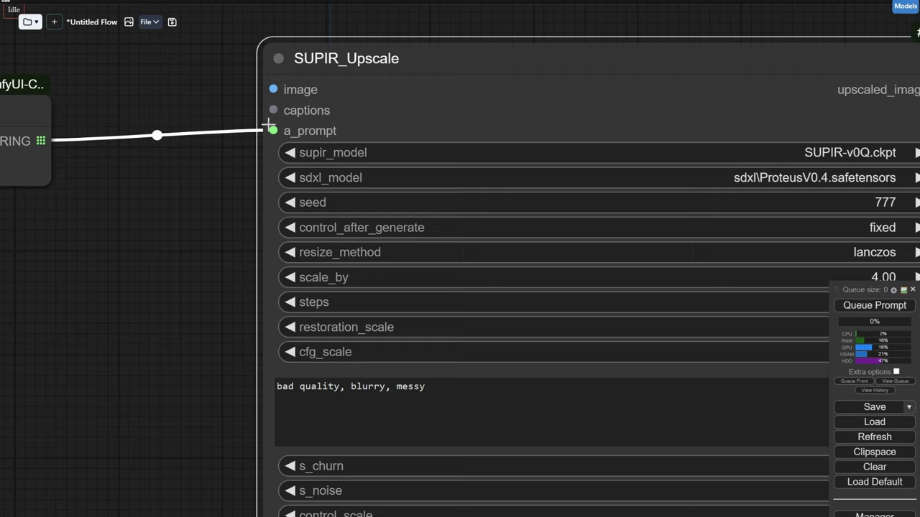
scroll(425, 277, down, 5)
drag(203, 115, 426, 114)
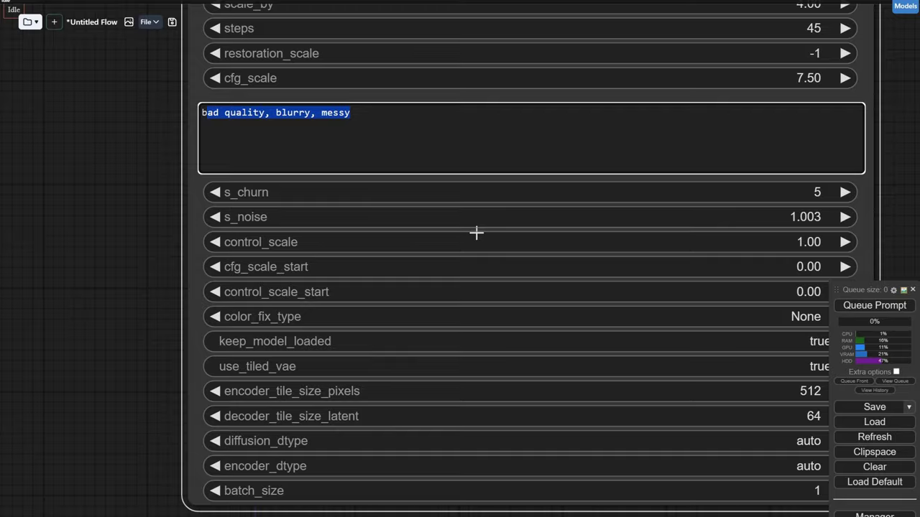
drag(477, 232, 384, 177)
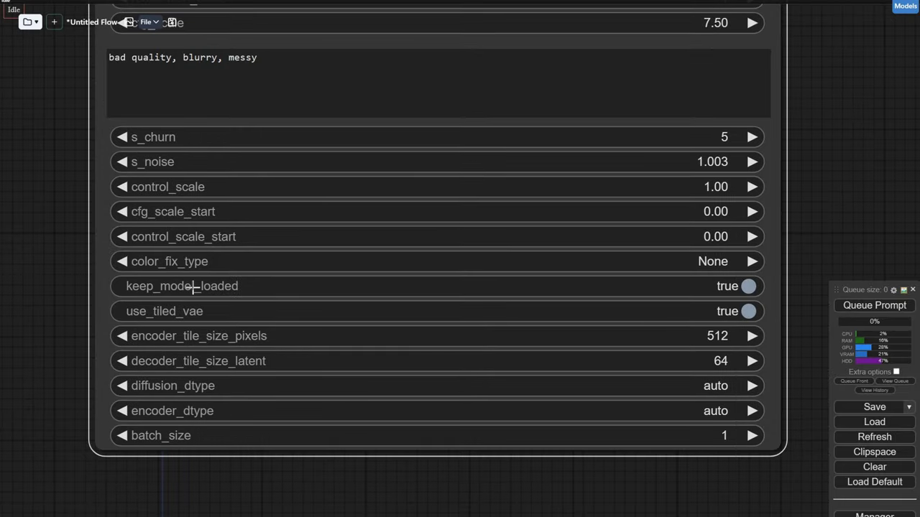
click(252, 262)
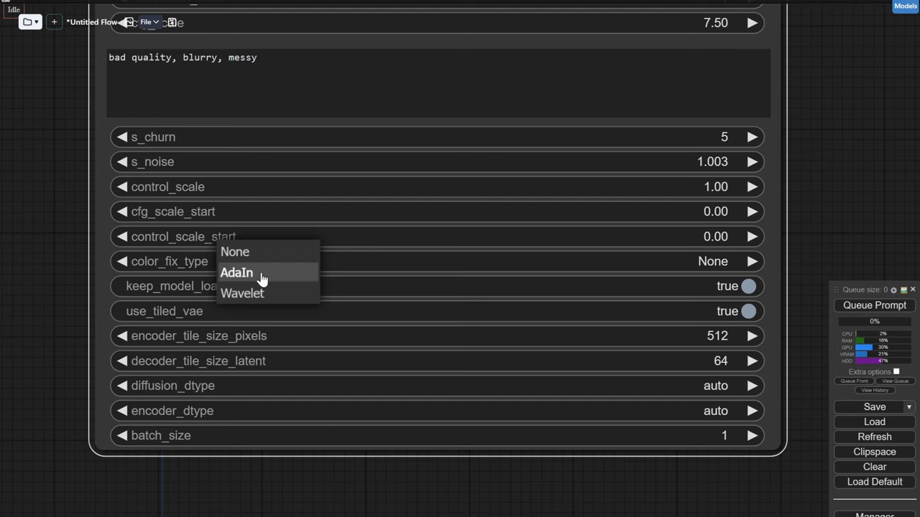
click(746, 288)
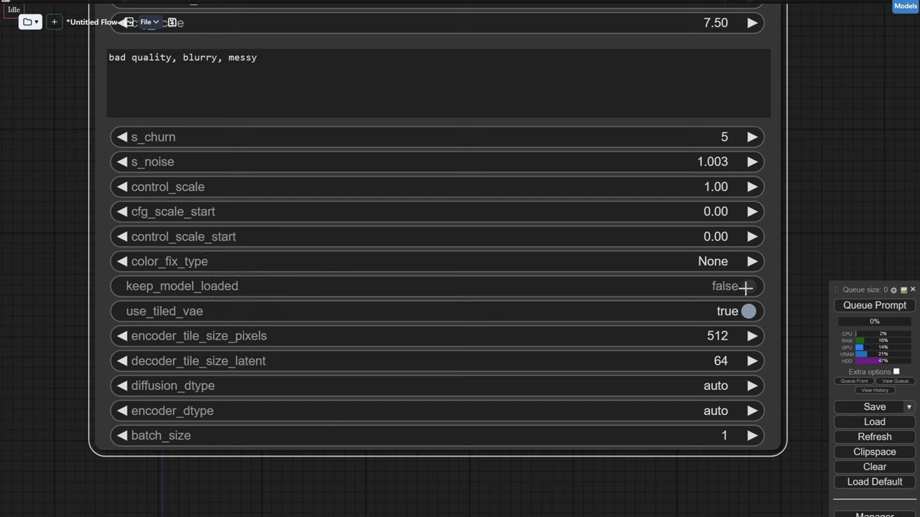
click(746, 287)
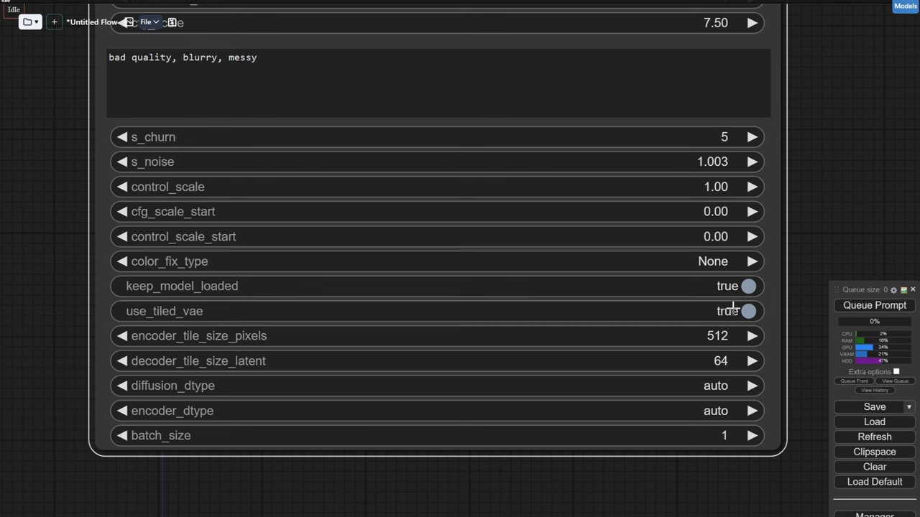
click(747, 313)
click(748, 315)
click(708, 436)
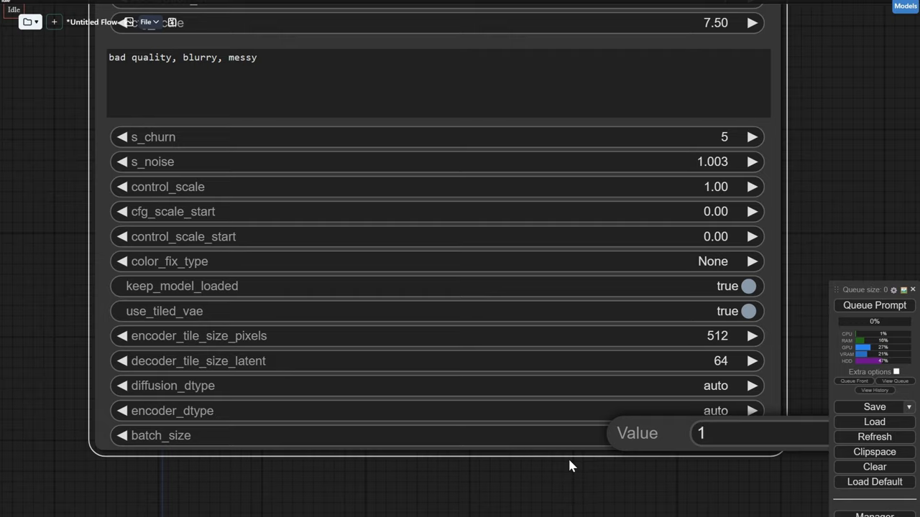
drag(617, 488, 336, 462)
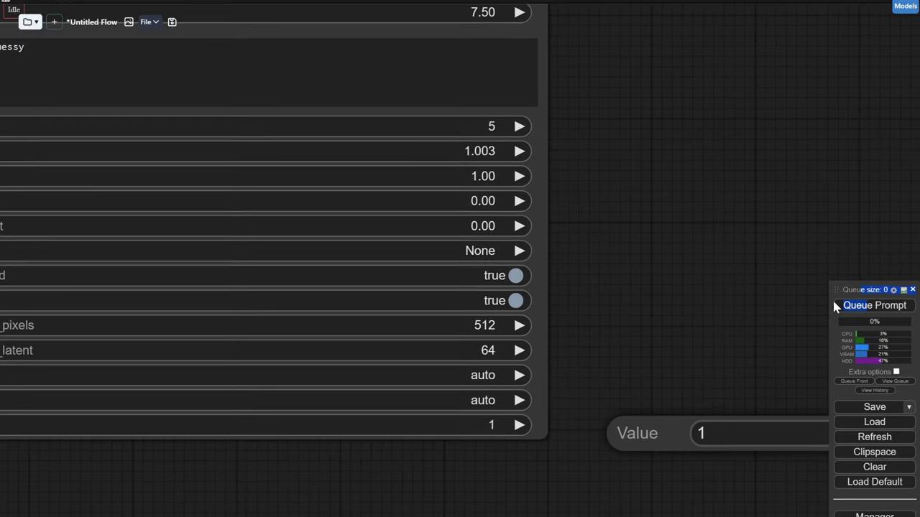
drag(834, 290, 823, 158)
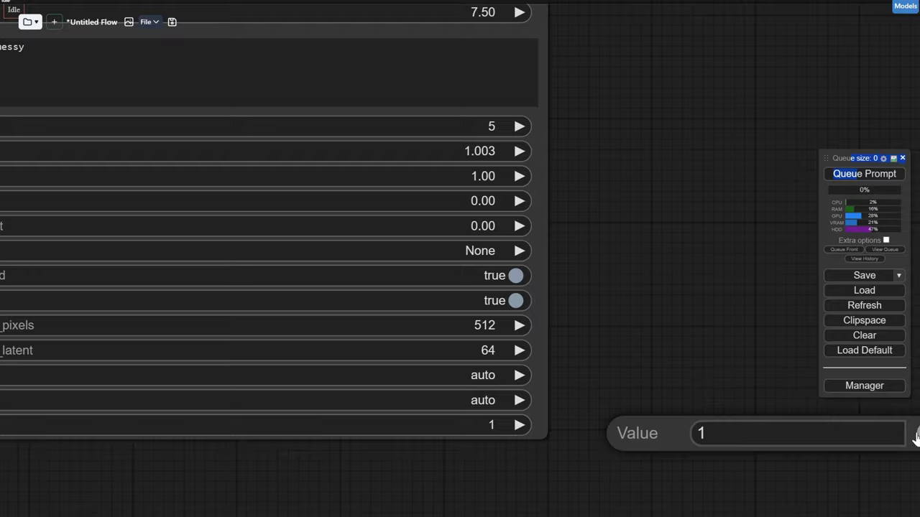
drag(386, 461, 636, 445)
scroll(525, 207, down, 7)
click(547, 139)
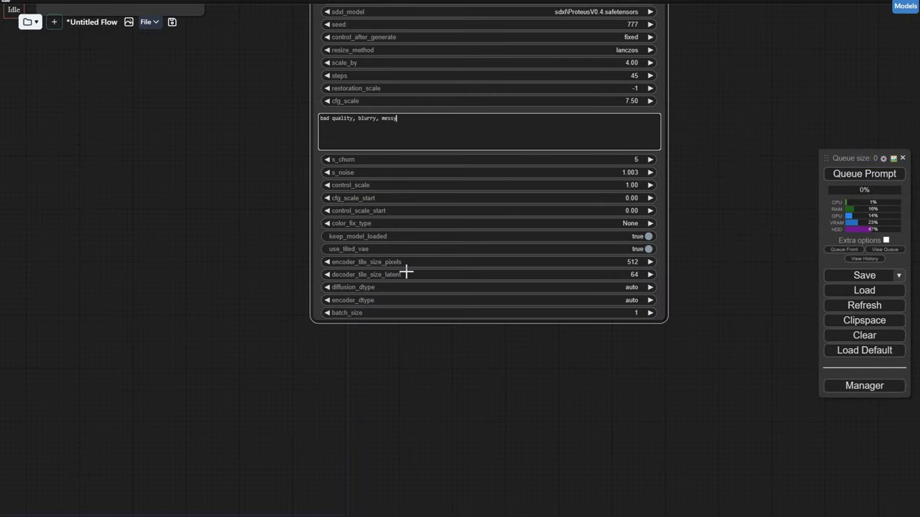
scroll(583, 242, up, 1)
scroll(310, 353, right, 5)
scroll(310, 353, up, 3)
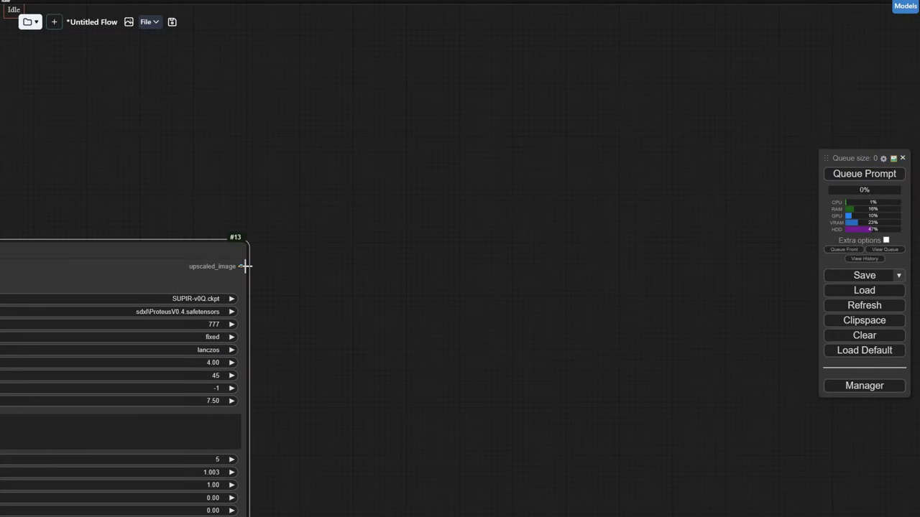
Attach a CR Simple Text Watermark to the upscaled image with text supir_, aligned bottom right
drag(245, 266, 480, 266)
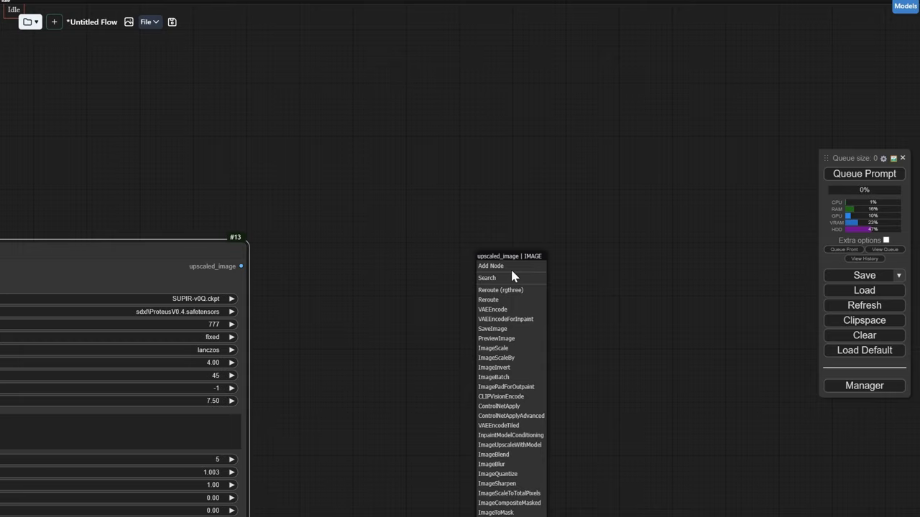
click(510, 278)
text(water)
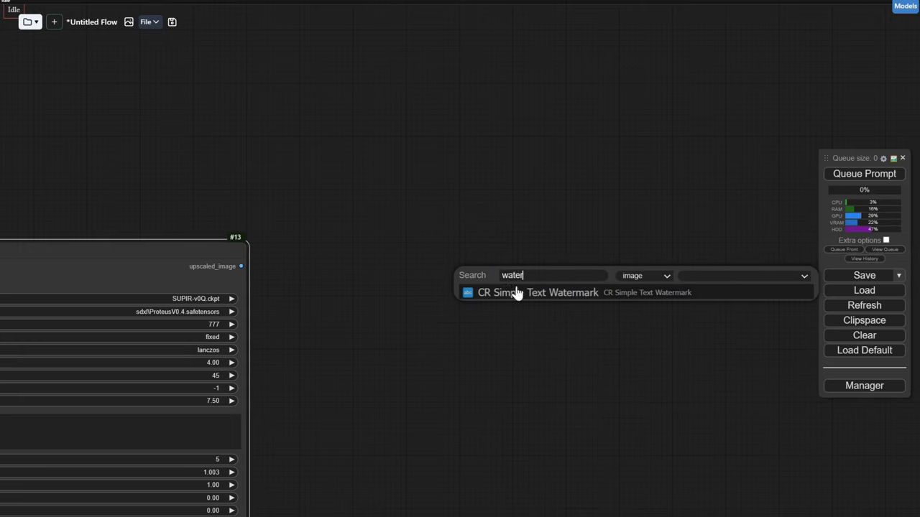
click(516, 292)
drag(521, 289, 417, 288)
click(518, 298)
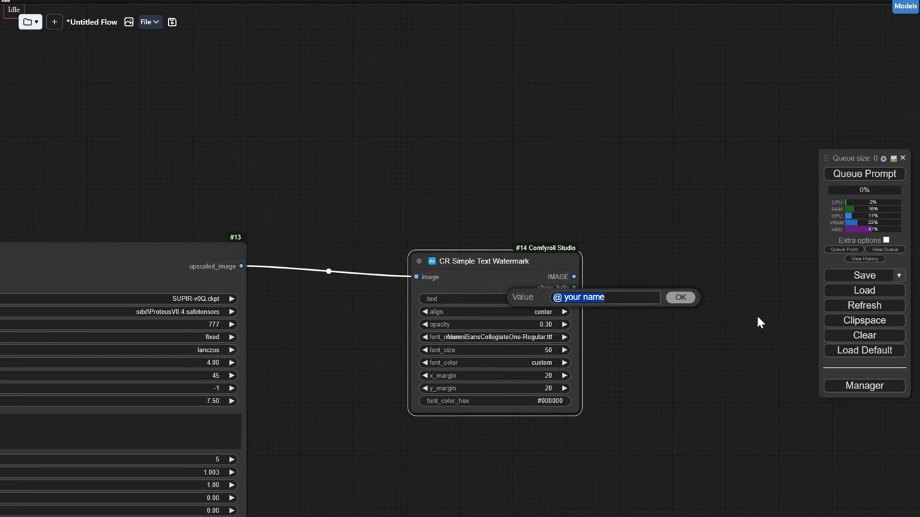
text(supir_)
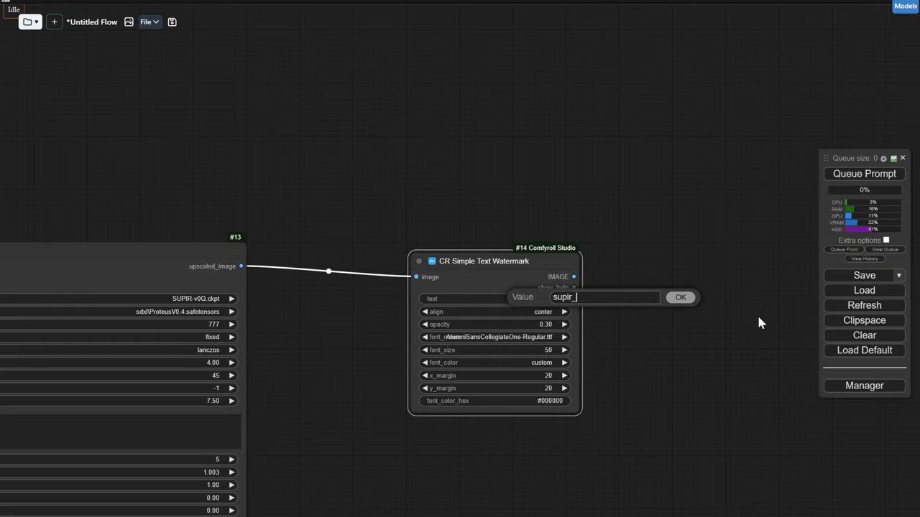
click(681, 298)
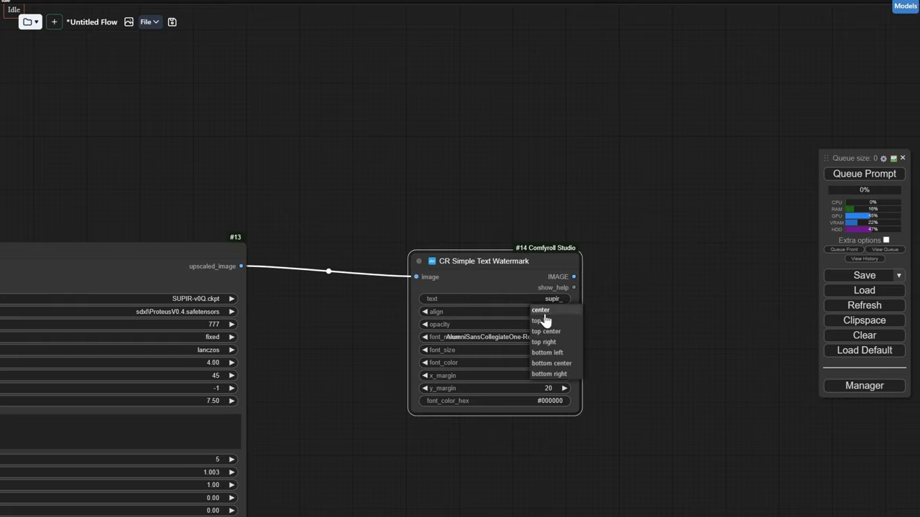
click(564, 375)
Send the watermarked image to a new Save Image node
drag(636, 314, 186, 312)
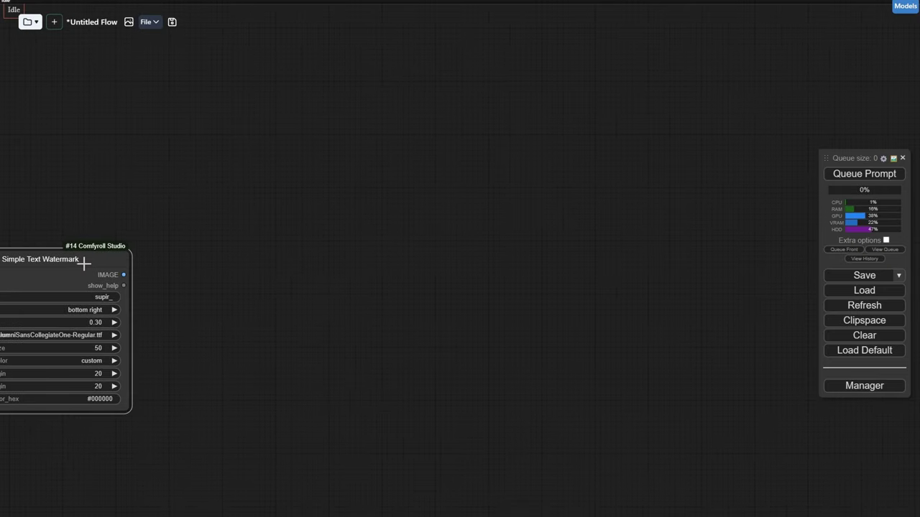
drag(123, 275, 301, 273)
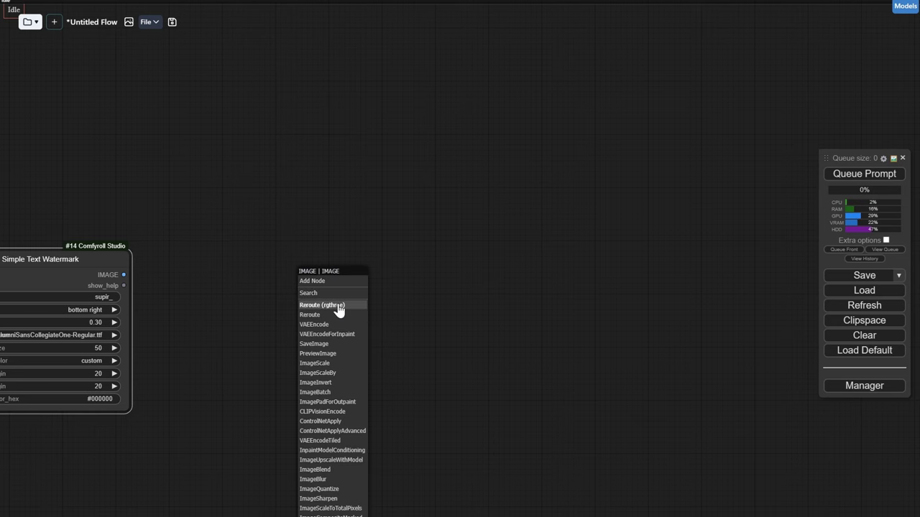
click(336, 293)
text(save)
click(337, 302)
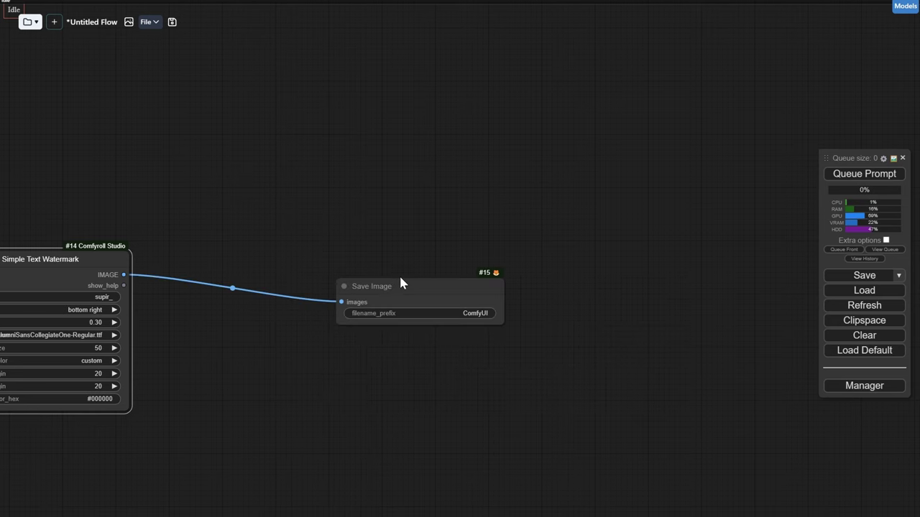
drag(401, 281, 280, 332)
Add an Image Comparer (rgthree) node fed by the watermarked image
double_click(347, 146)
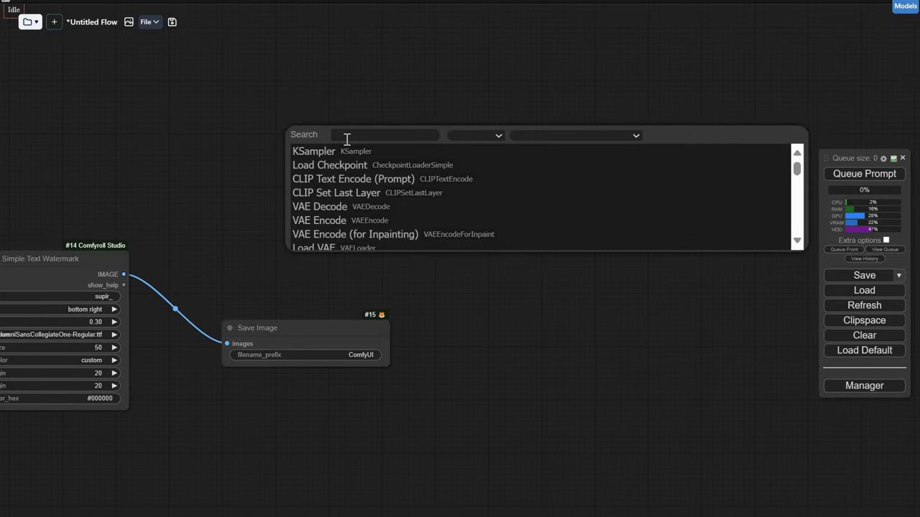
text(compare)
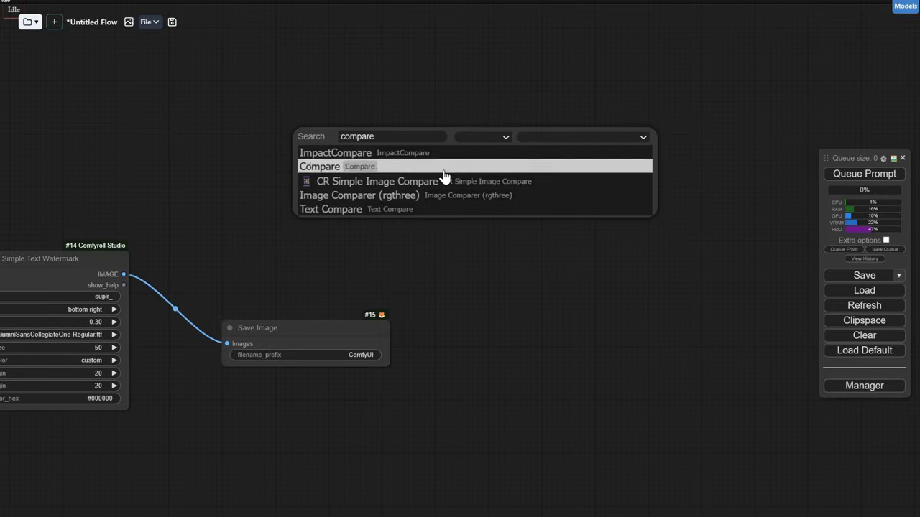
click(446, 194)
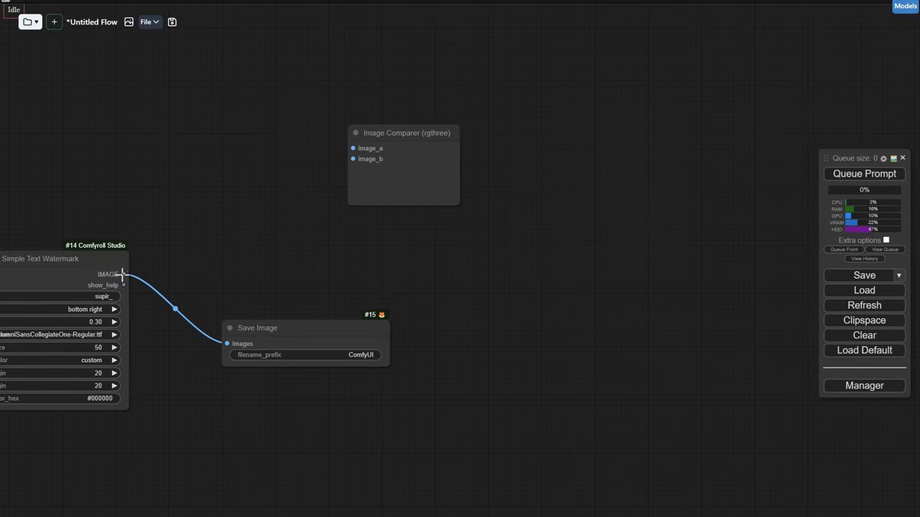
drag(307, 169, 352, 158)
Rename the comparer's inputs to supir and reference
double_click(368, 160)
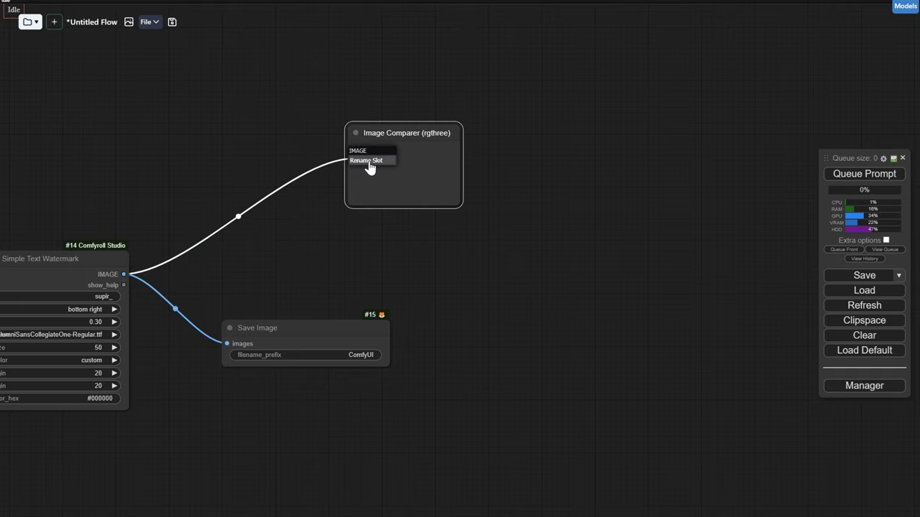
text(sup)
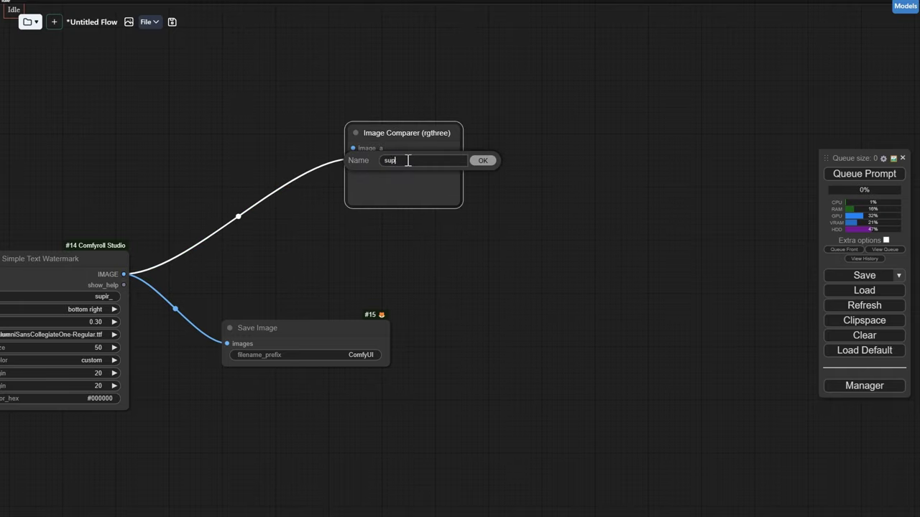
text(ir)
key(Return)
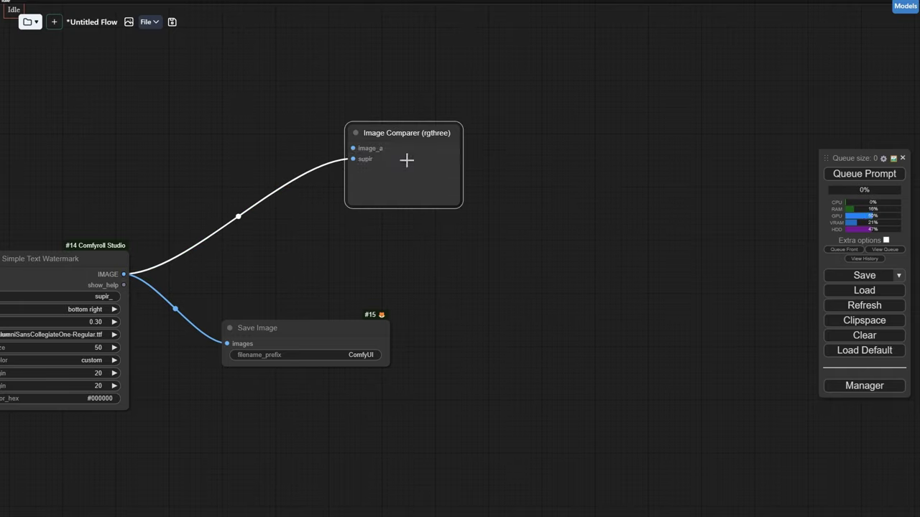
click(356, 151)
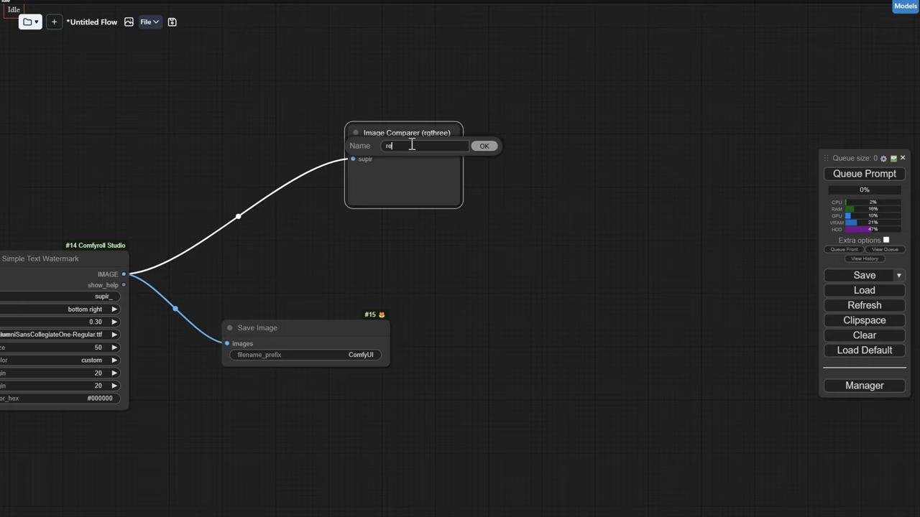
text(reference)
key(Return)
scroll(496, 179, down, 3)
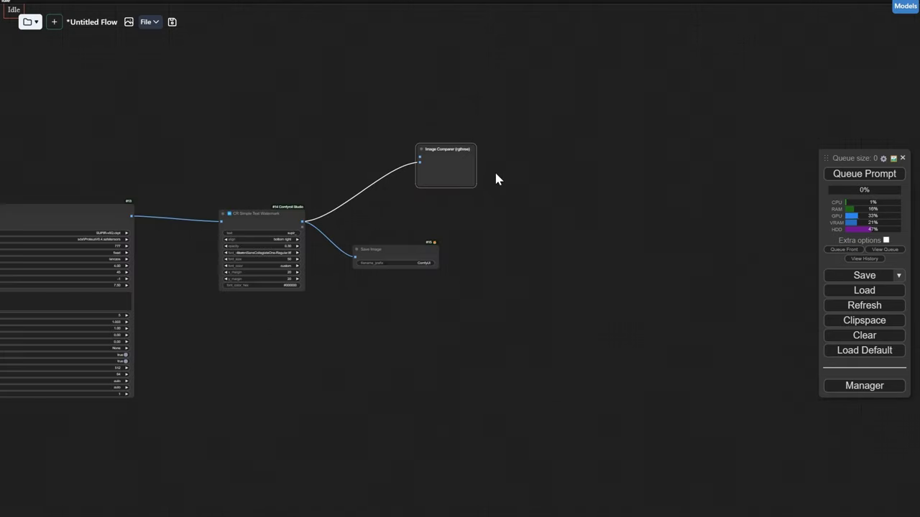
Wire the Load Image output into the Image Comparer's reference input
drag(495, 179, 913, 172)
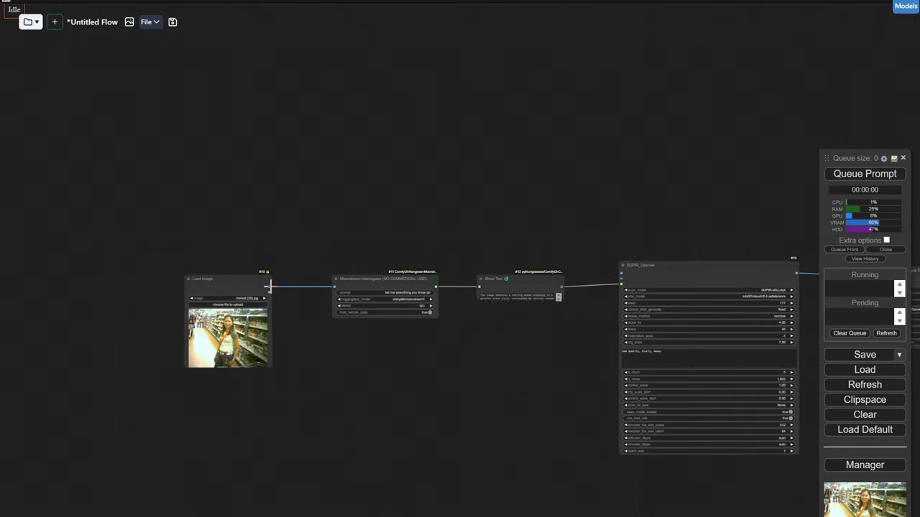
drag(394, 231, 623, 273)
drag(268, 286, 432, 281)
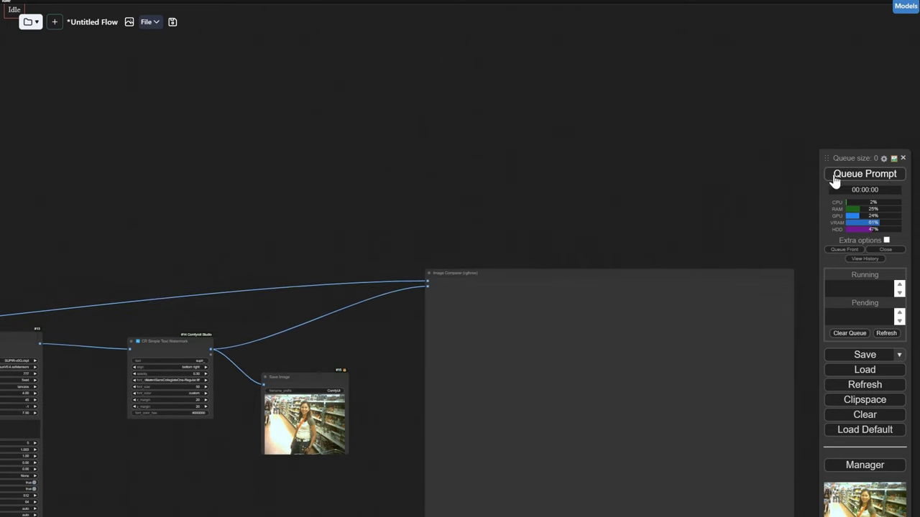
Queue the workflow and zoom into the comparer to inspect the sharper market portrait versus the original
click(837, 180)
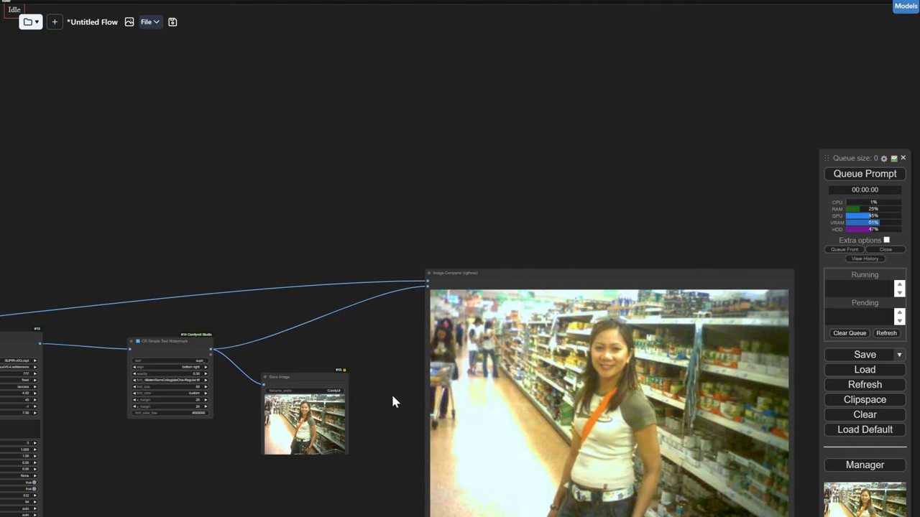
drag(392, 402, 230, 292)
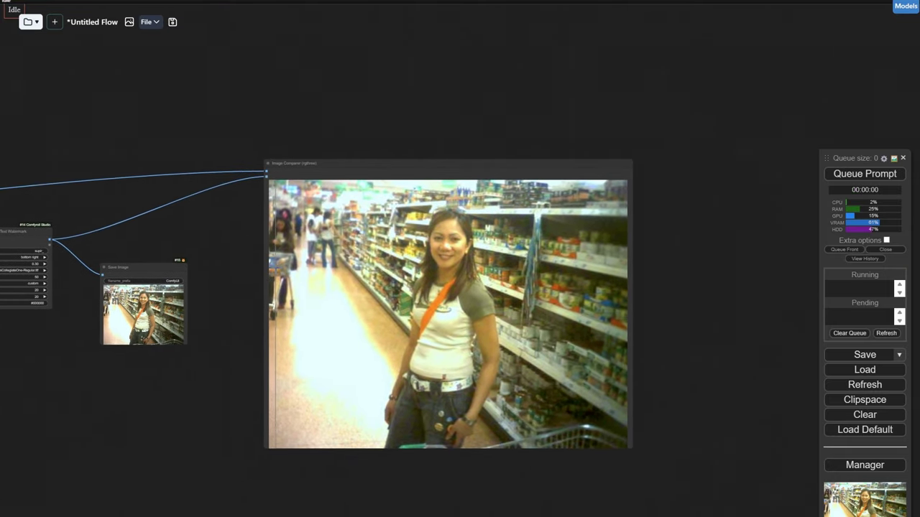
scroll(668, 266, up, 3)
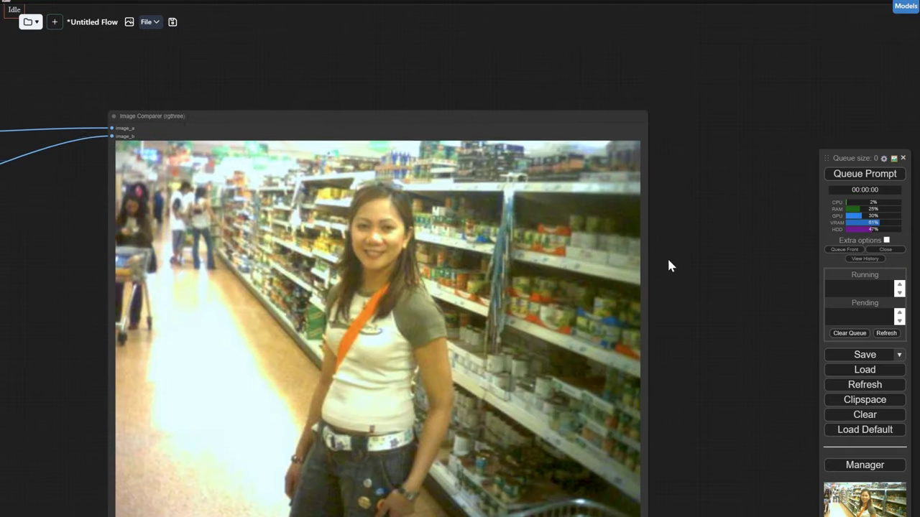
scroll(714, 245, up, 4)
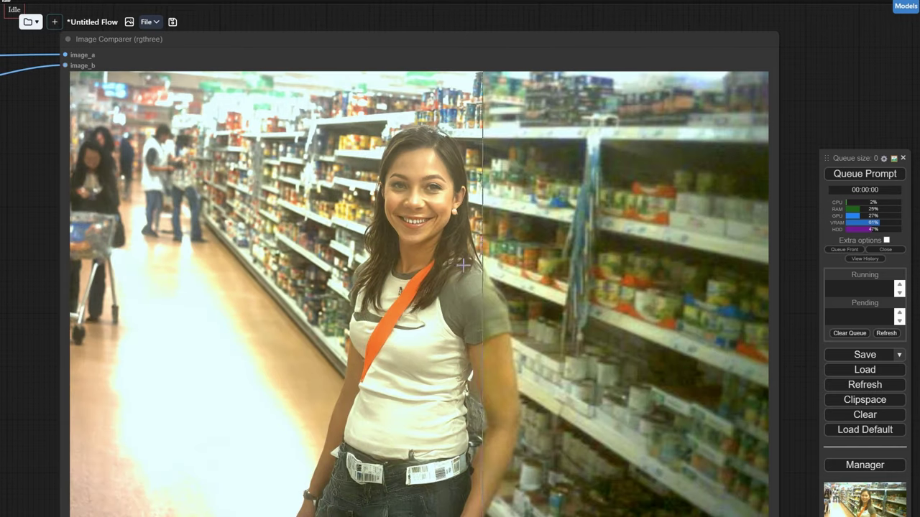
scroll(654, 259, up, 5)
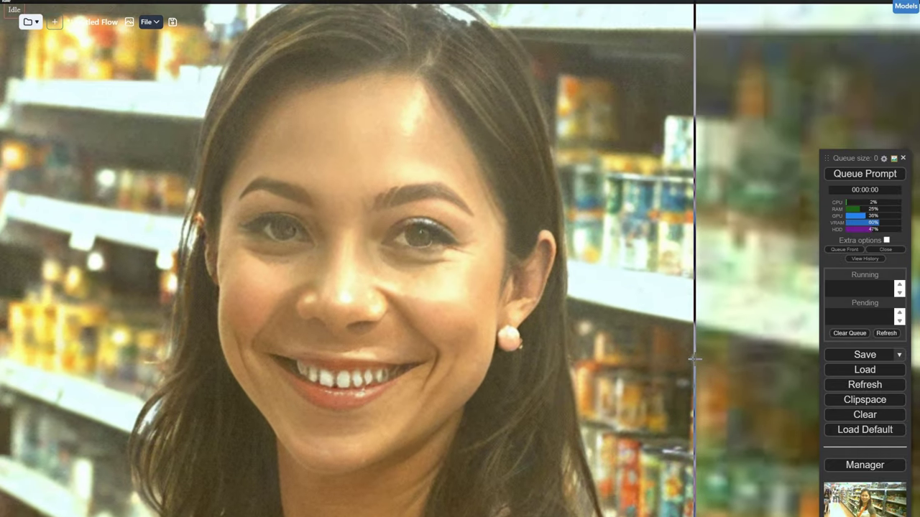
scroll(748, 309, down, 3)
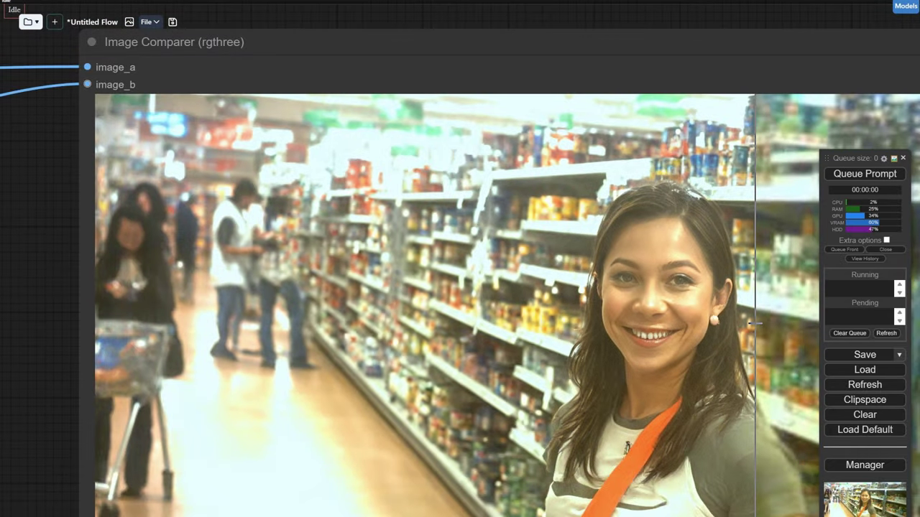
scroll(718, 287, up, 2)
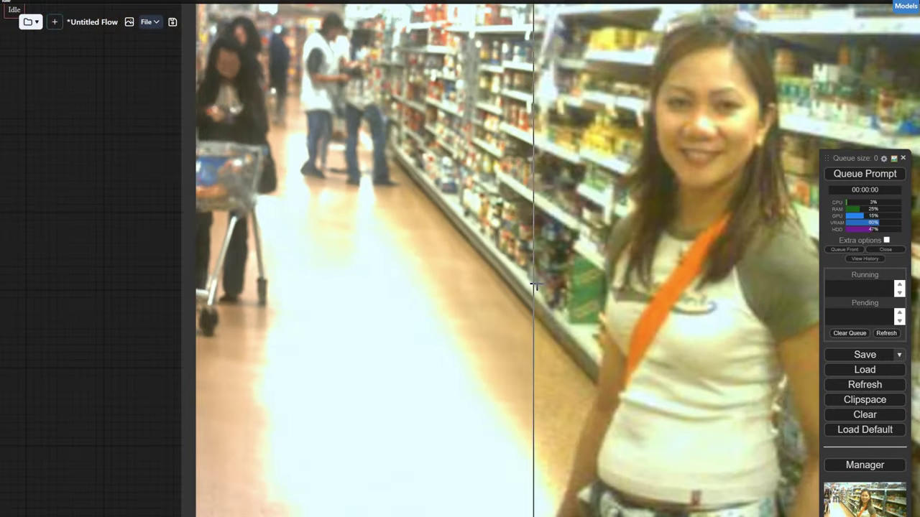
scroll(533, 286, down, 2)
scroll(593, 292, up, 6)
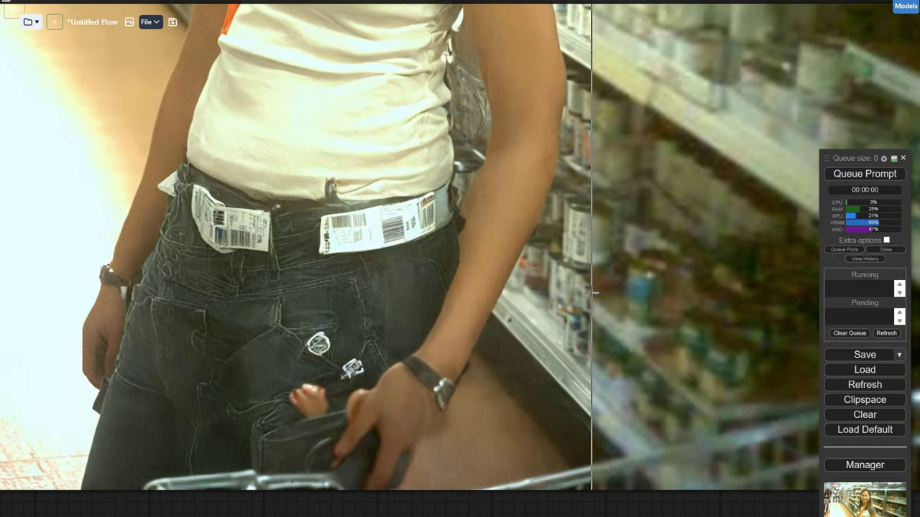
scroll(594, 292, up, 5)
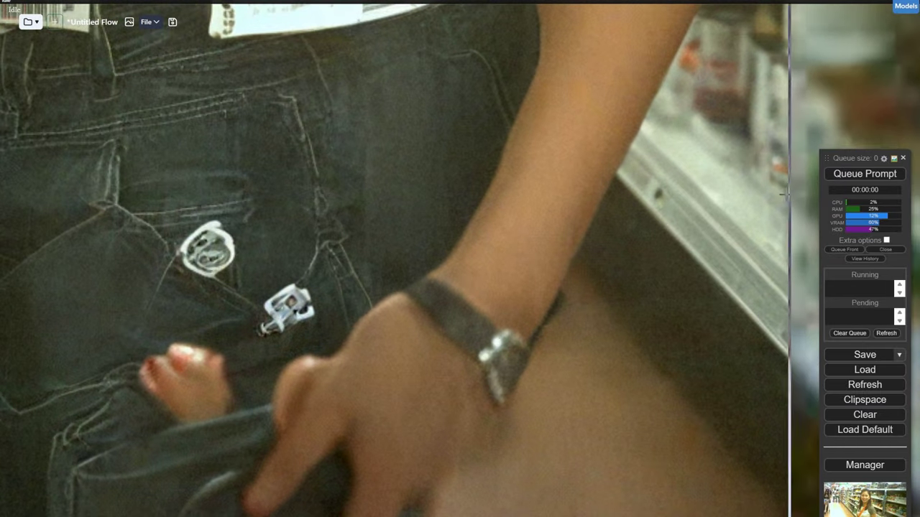
scroll(697, 268, down, 6)
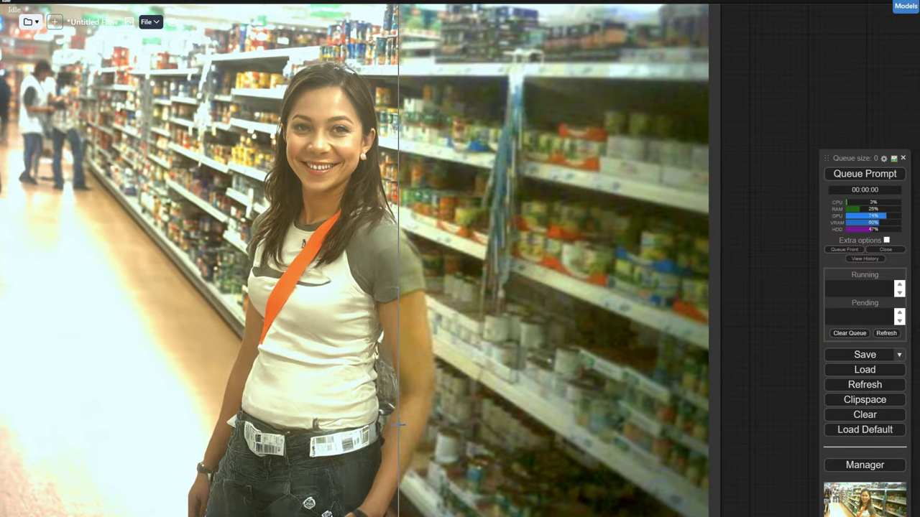
scroll(722, 381, up, 3)
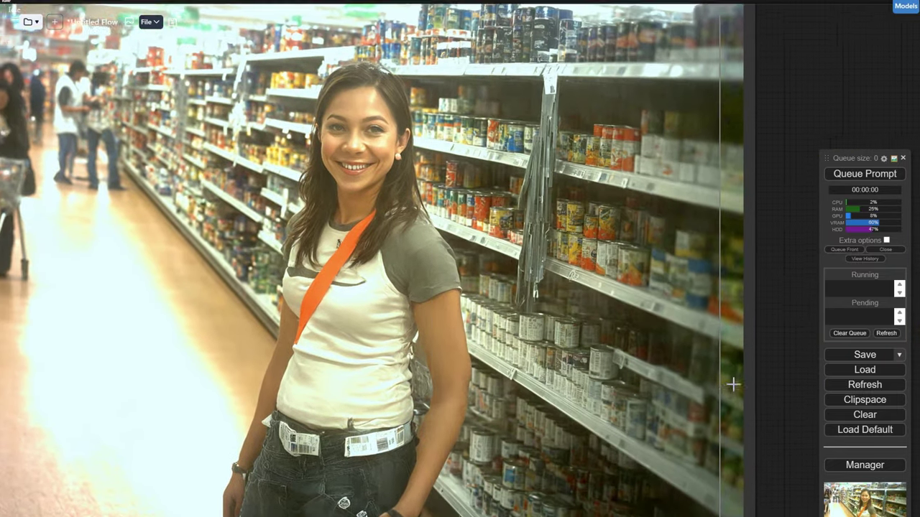
drag(733, 384, 813, 354)
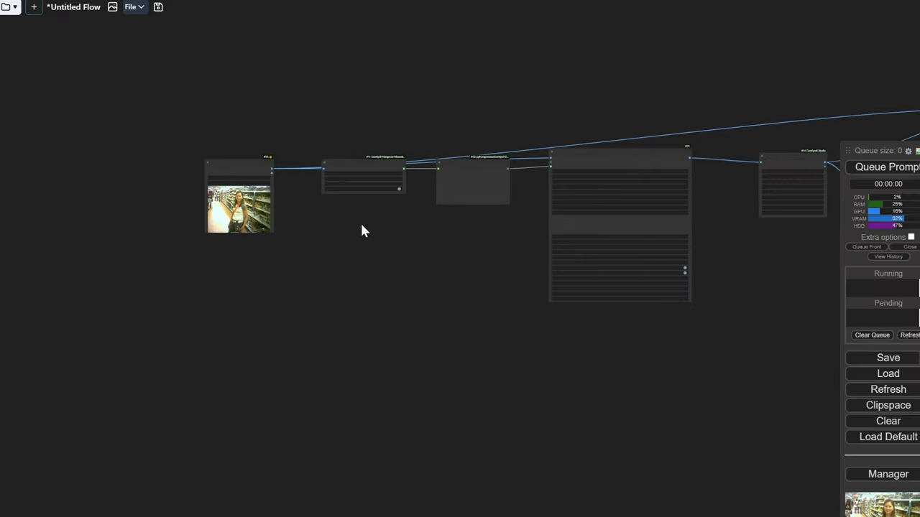
Shift the Load Image node up-left to free space near the Moondream Interrogator
scroll(362, 225, down, 3)
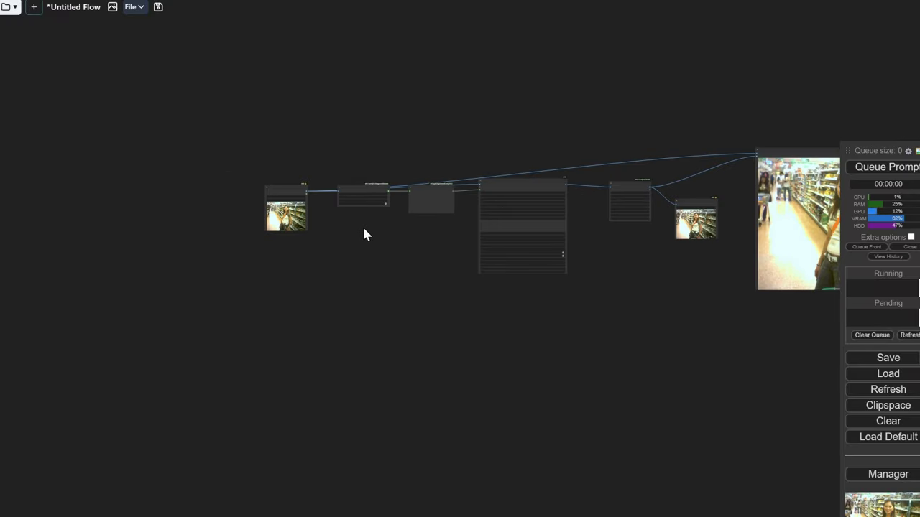
scroll(323, 186, up, 5)
scroll(325, 196, up, 5)
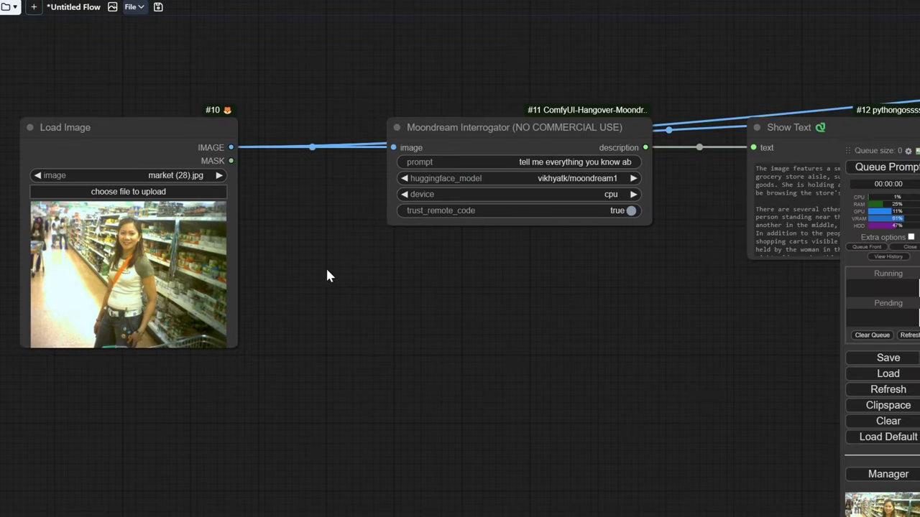
drag(169, 126, 113, 124)
drag(467, 122, 388, 215)
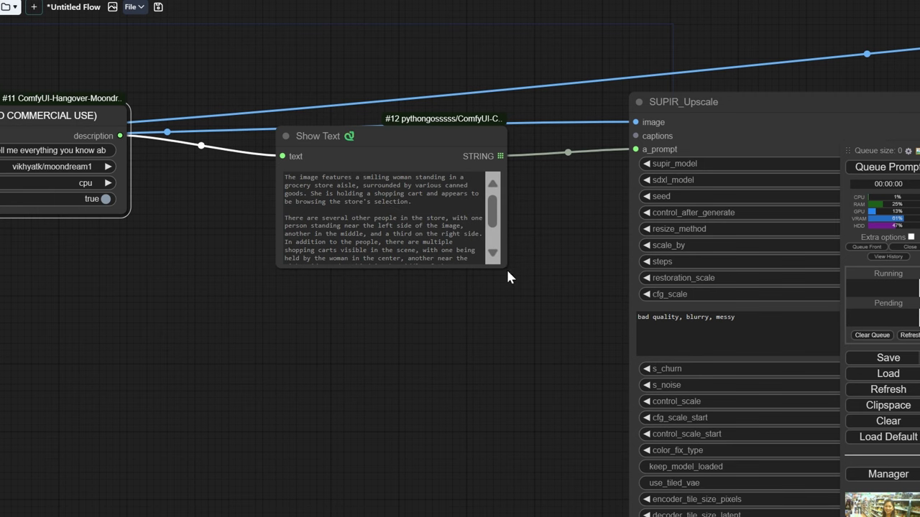
drag(508, 278, 549, 325)
drag(222, 258, 602, 258)
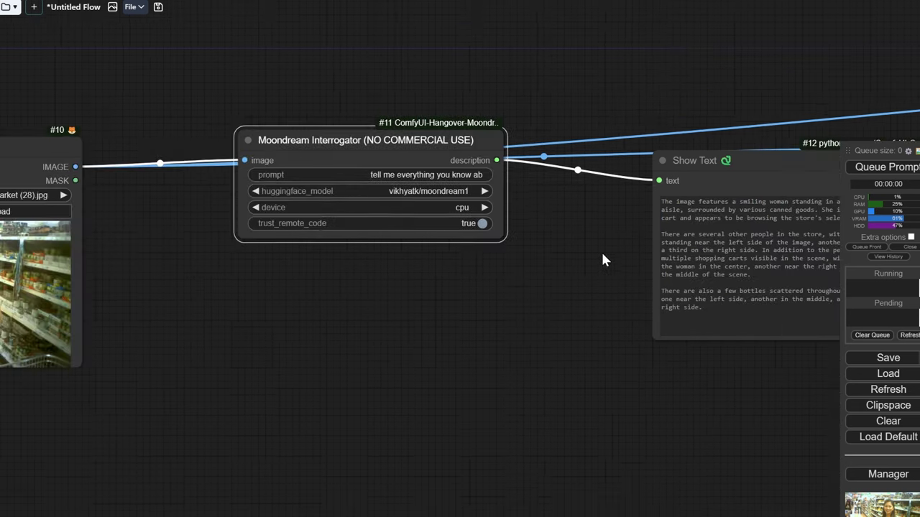
drag(330, 261, 564, 267)
Add a 512×512 Image Resize node and place it between Load Image and Moondream
double_click(359, 270)
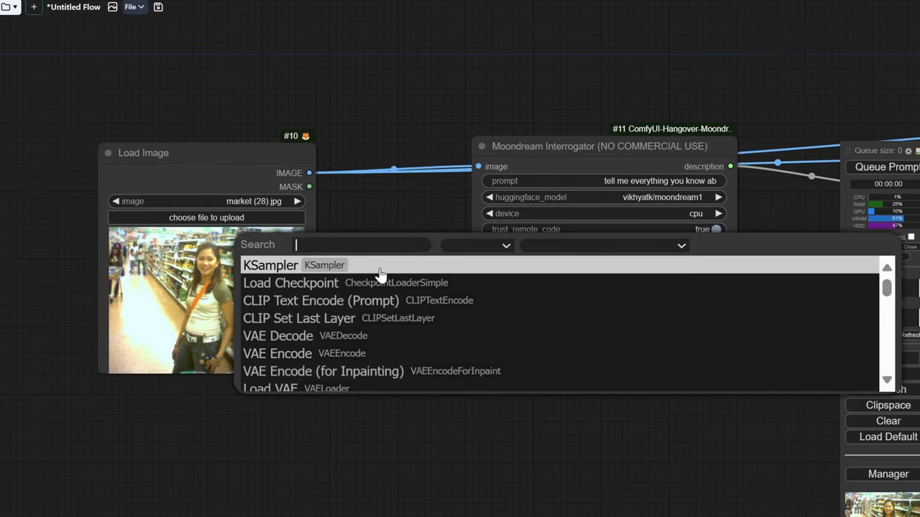
text(image re)
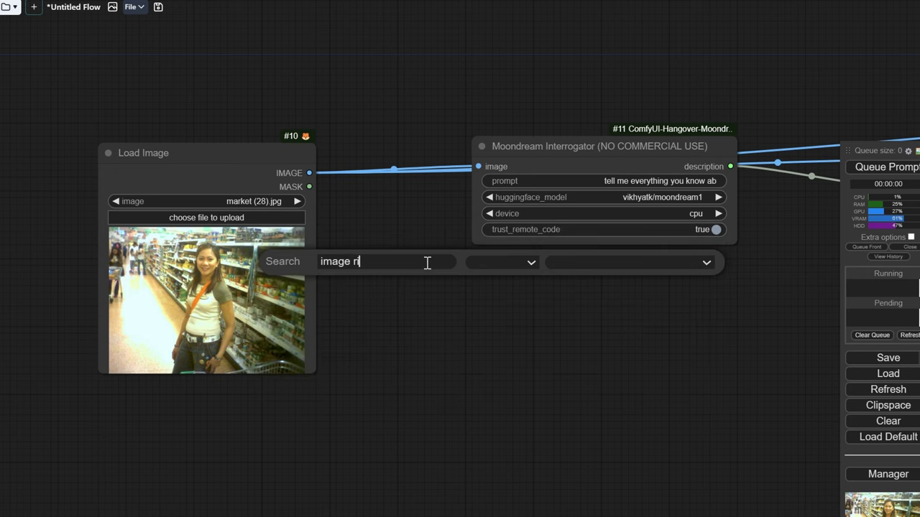
click(436, 286)
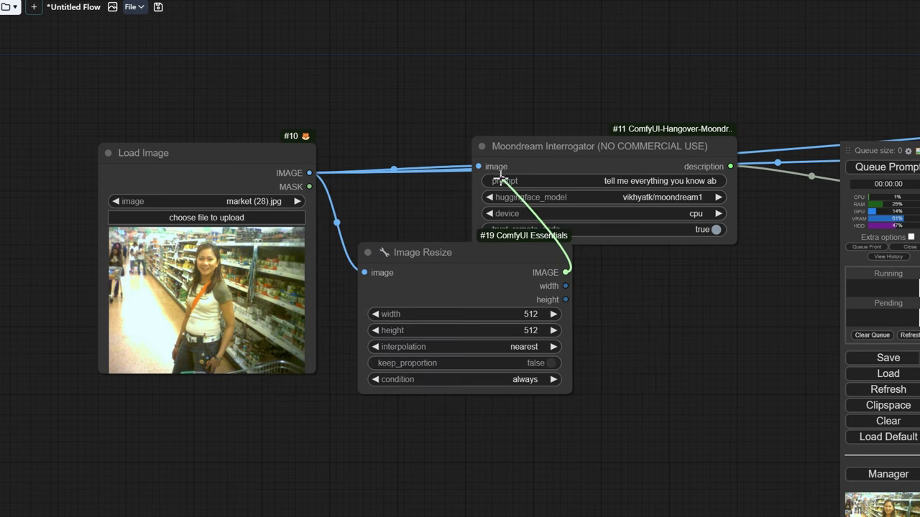
drag(457, 258, 408, 355)
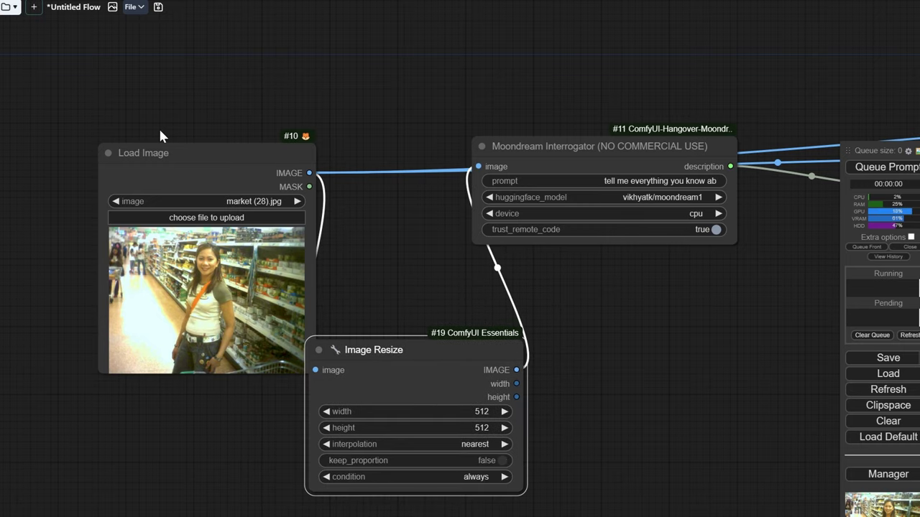
drag(189, 161, 111, 163)
drag(383, 360, 329, 173)
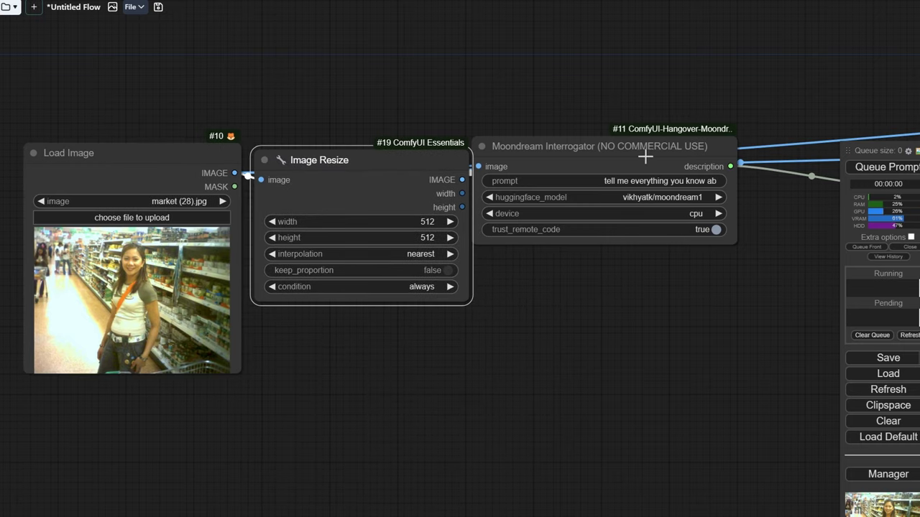
drag(616, 153, 715, 148)
drag(423, 160, 437, 208)
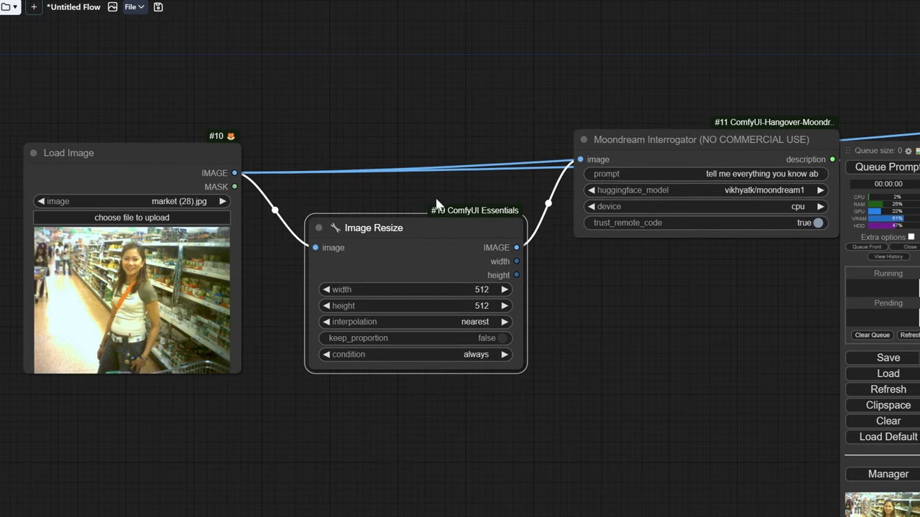
scroll(496, 128, down, 2)
scroll(496, 128, down, 2)
Create a group titled 'Downscale and query' enclosing Load Image, Image Resize and Moondream
right_click(210, 148)
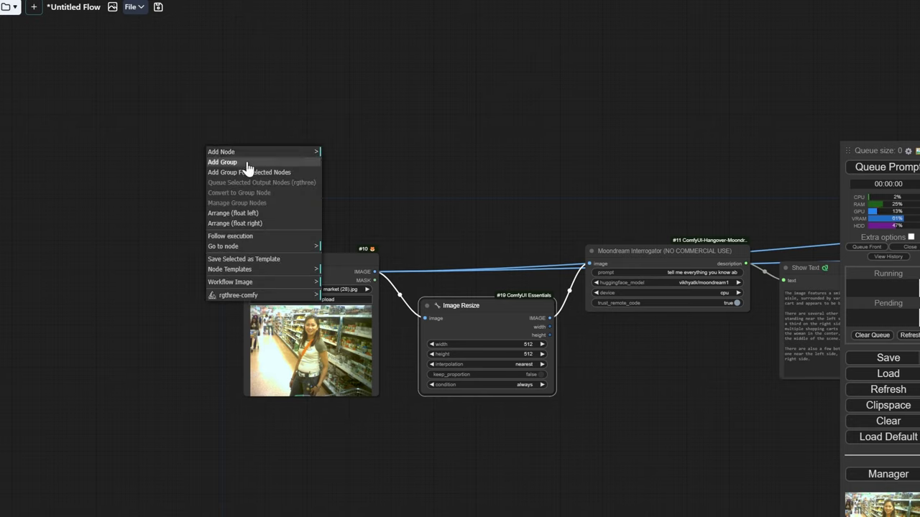
click(248, 167)
text(Downsca)
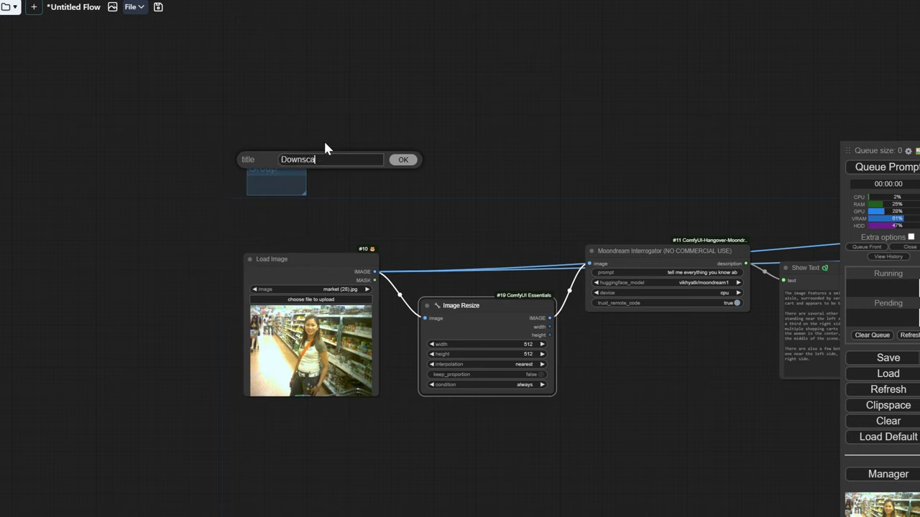
text(le and query)
key(Return)
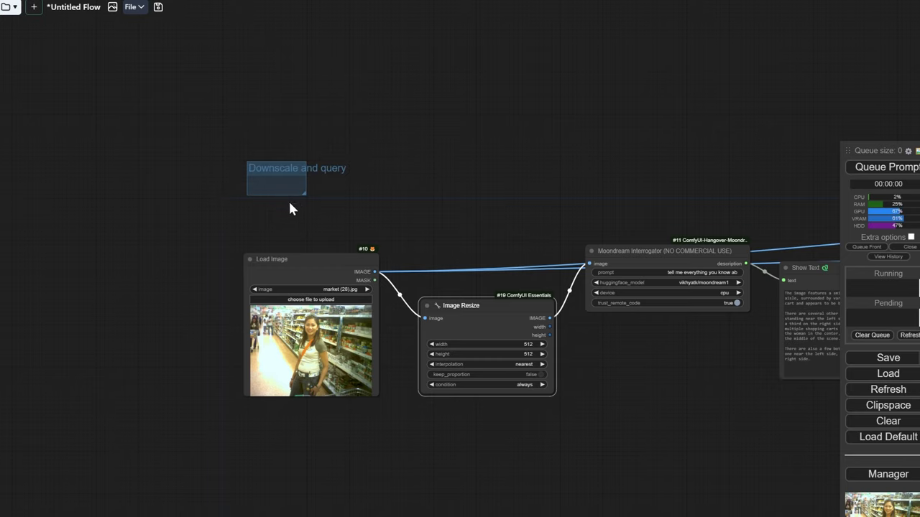
drag(309, 194, 728, 463)
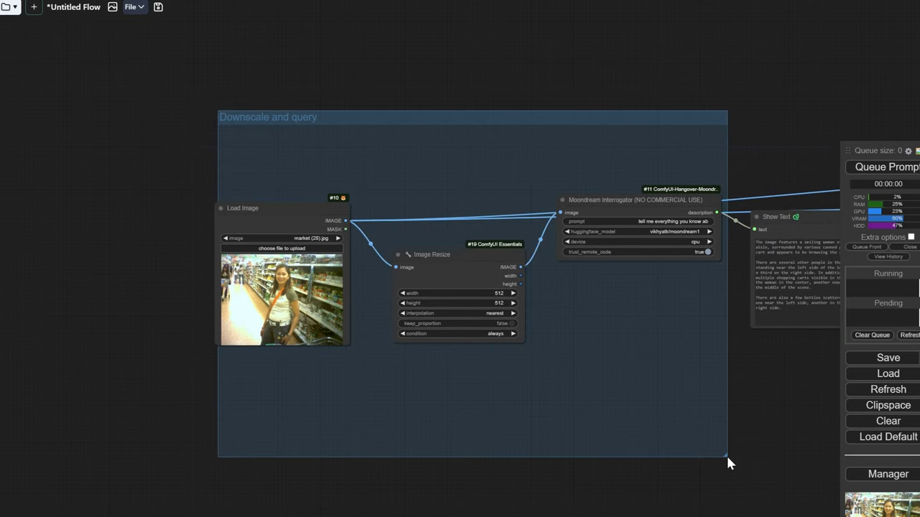
Create a group titled 'upscale sufir' sized around the SUPIR_Upscale node
drag(563, 324, 311, 328)
drag(499, 122, 280, 127)
right_click(276, 117)
click(355, 129)
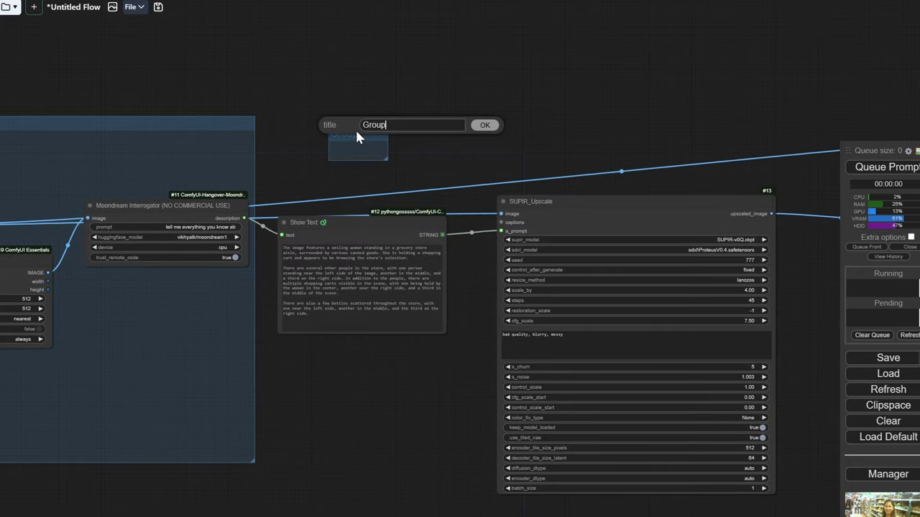
text(upss)
key(BackSpace)
text(cale sufir)
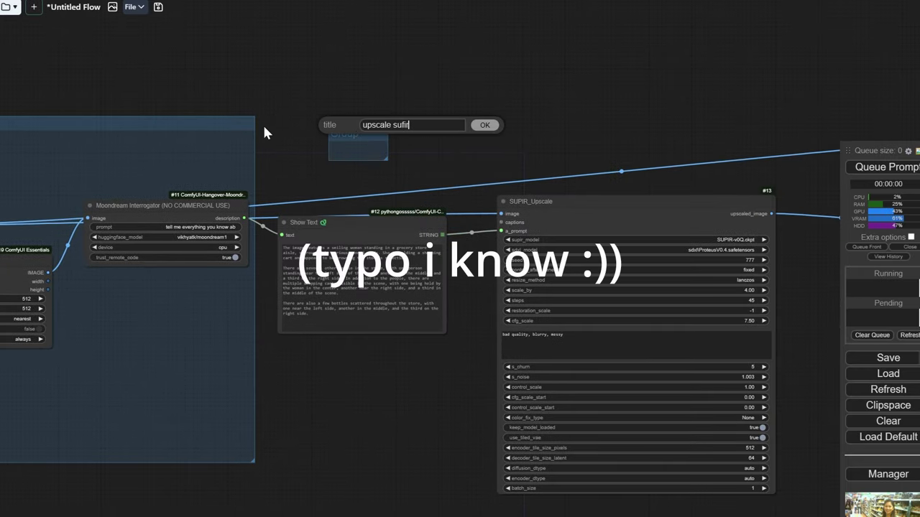
key(Return)
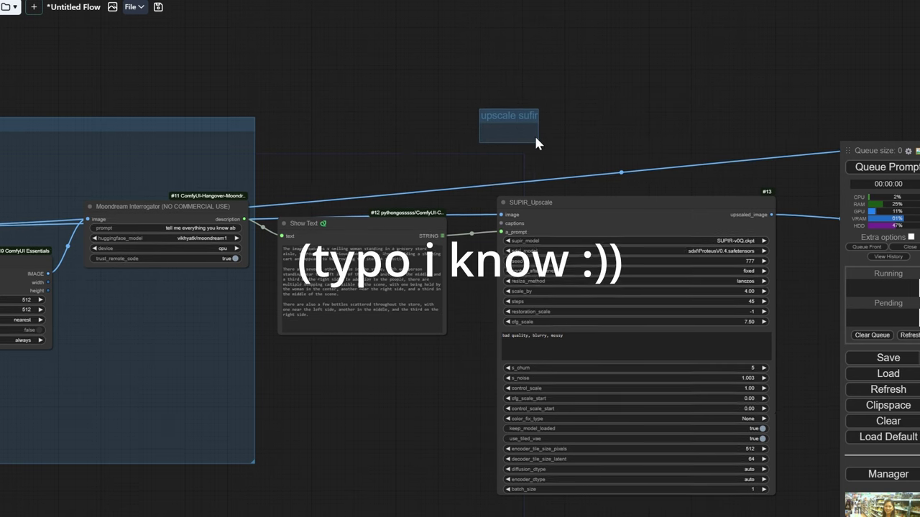
drag(536, 137, 825, 516)
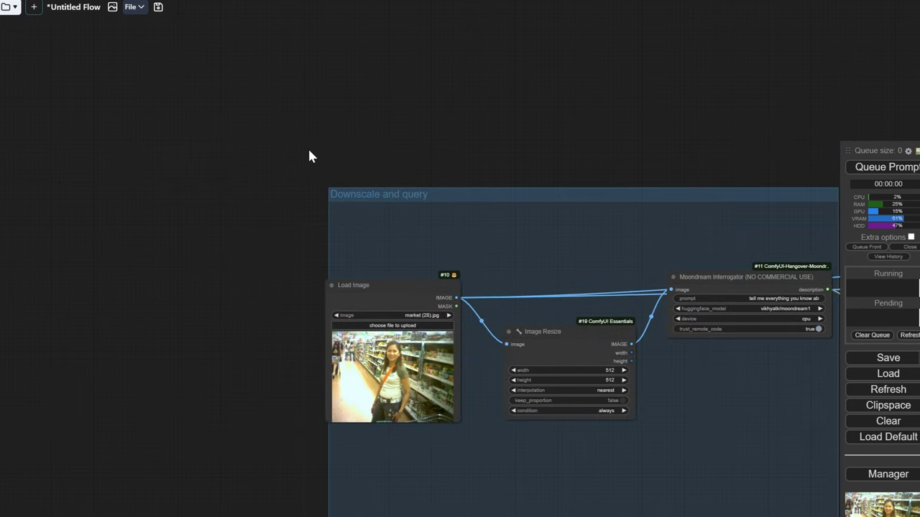
Add a Fast Groups Muter and test toggling both groups off and on
double_click(273, 140)
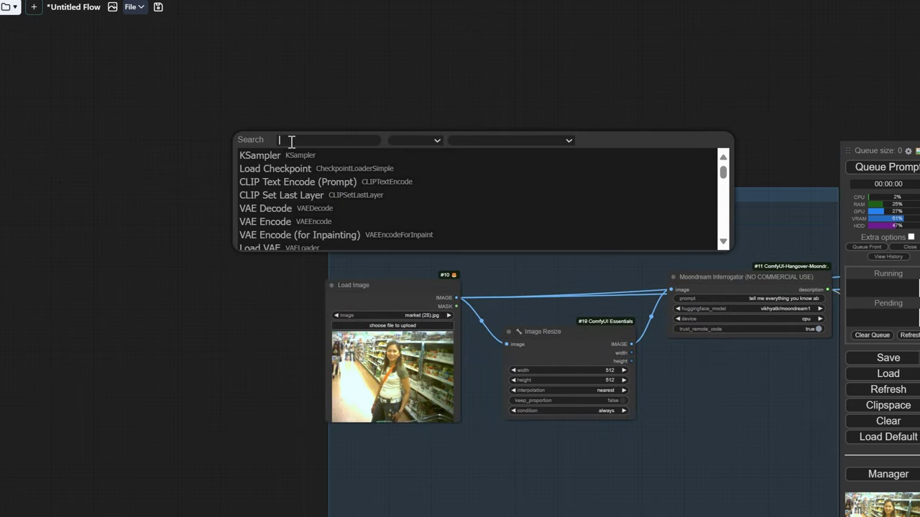
text(fast)
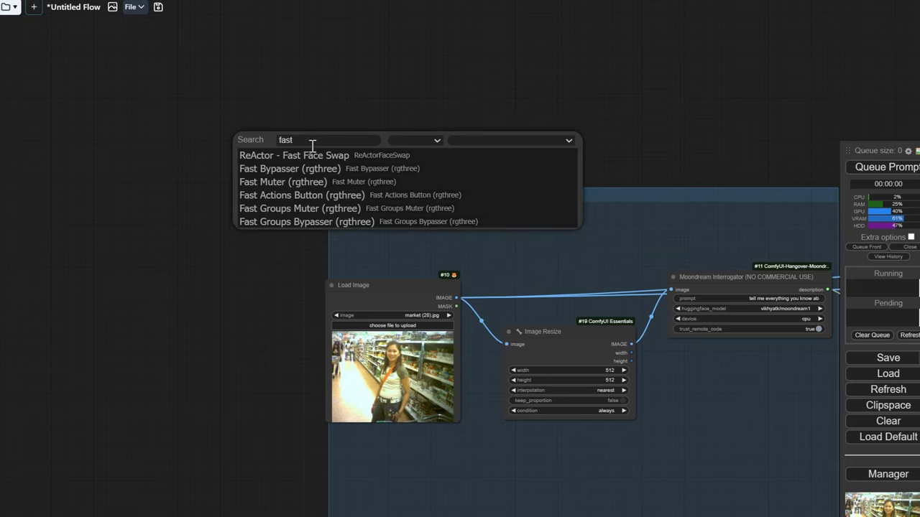
click(330, 209)
drag(326, 147, 201, 152)
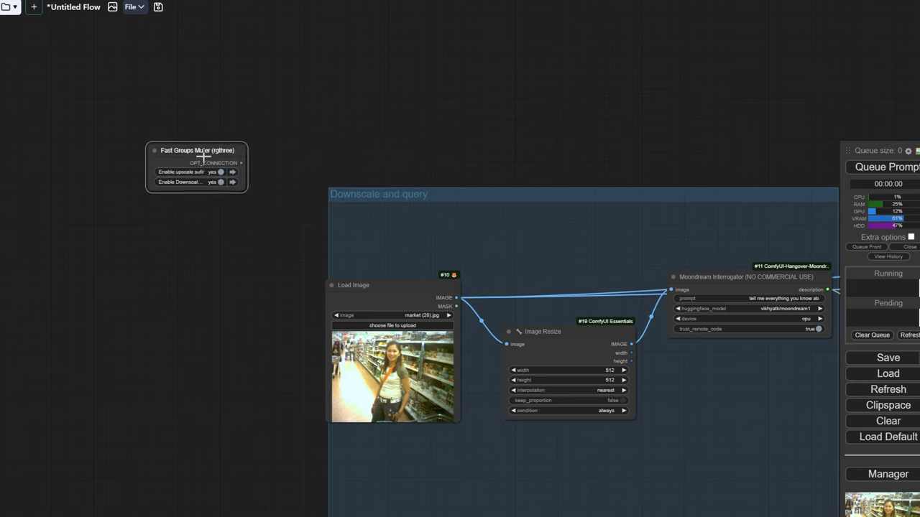
scroll(206, 163, up, 5)
click(234, 199)
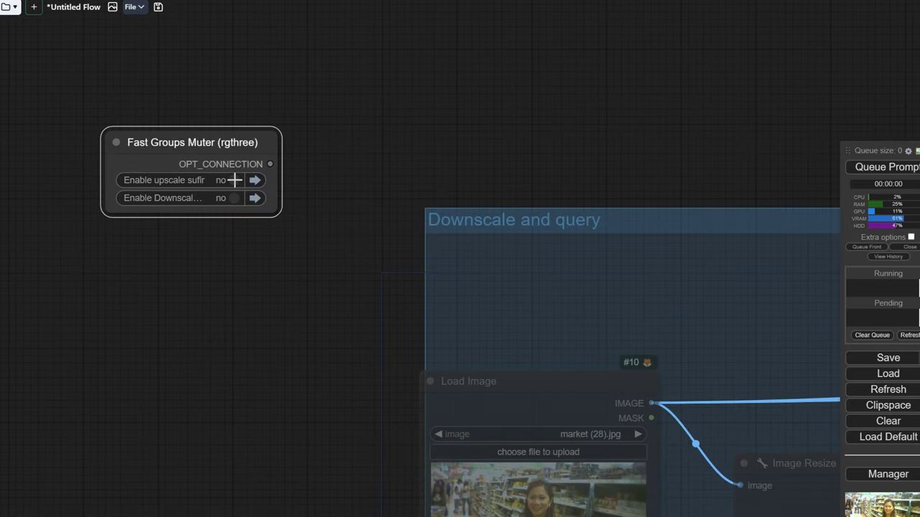
click(234, 180)
click(234, 198)
Add a Preview Image node showing the Image Resize output
scroll(388, 146, down, 6)
drag(567, 230, 263, 256)
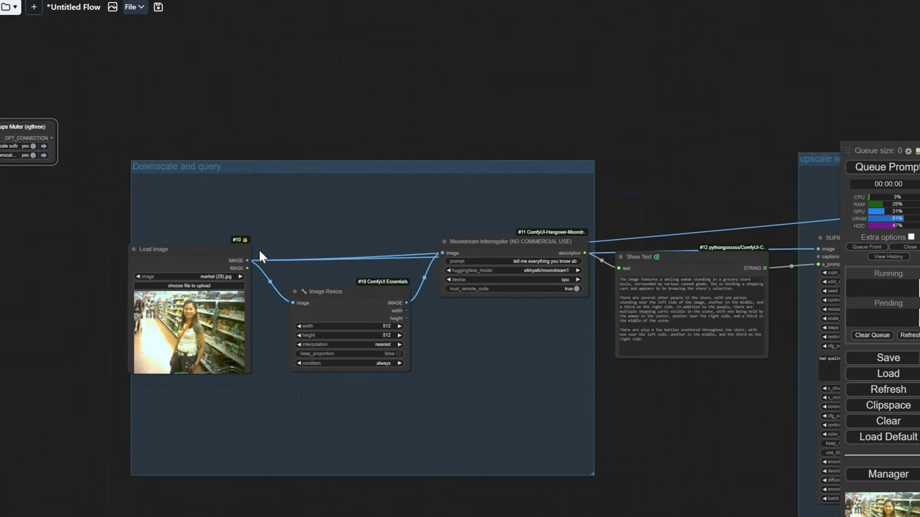
scroll(359, 257, up, 4)
drag(345, 243, 425, 290)
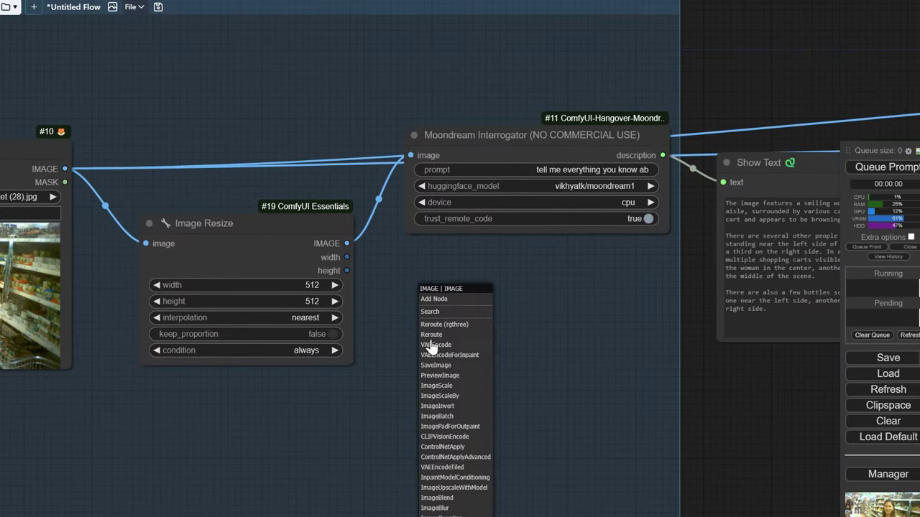
click(460, 376)
drag(472, 319, 464, 314)
Bring the prebuilt URSIUM.AI SUPIR workflow with its car photo groups into view
scroll(464, 308, down, 3)
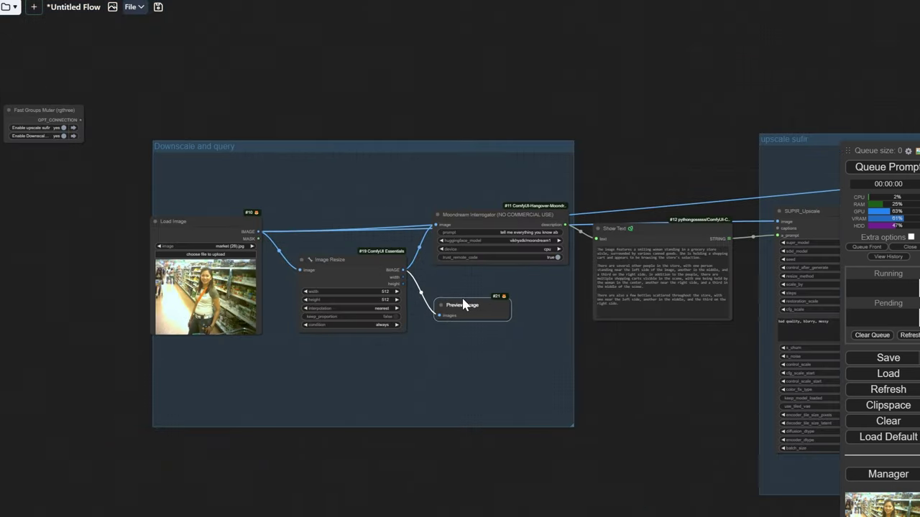
drag(388, 153, 474, 153)
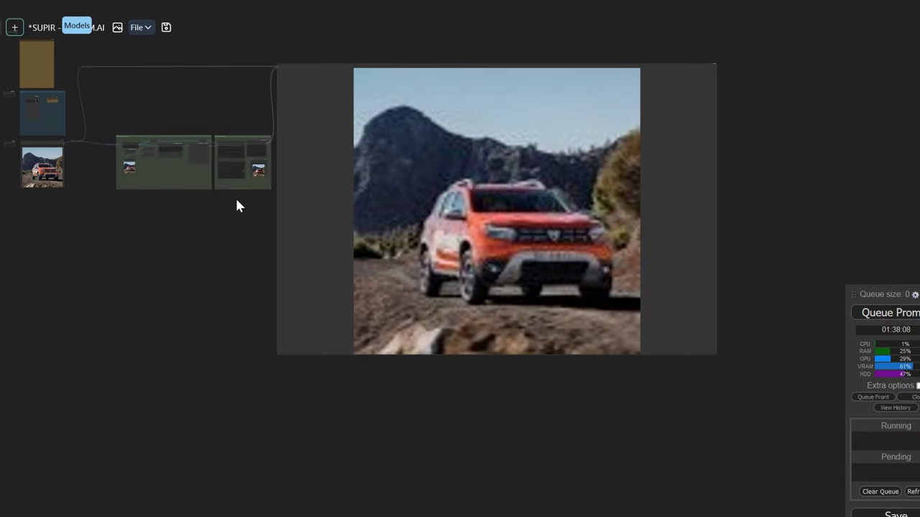
drag(235, 205, 293, 318)
scroll(246, 308, up, 15)
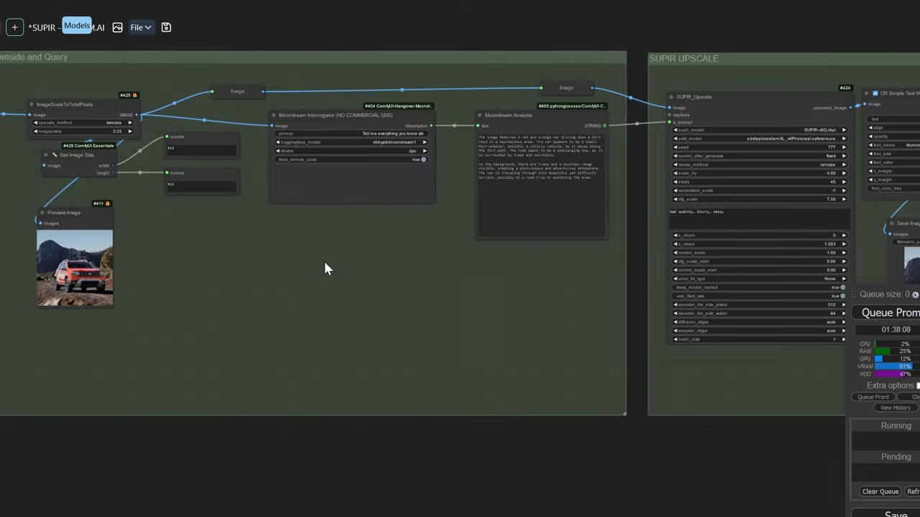
drag(325, 268, 550, 314)
drag(33, 241, 206, 256)
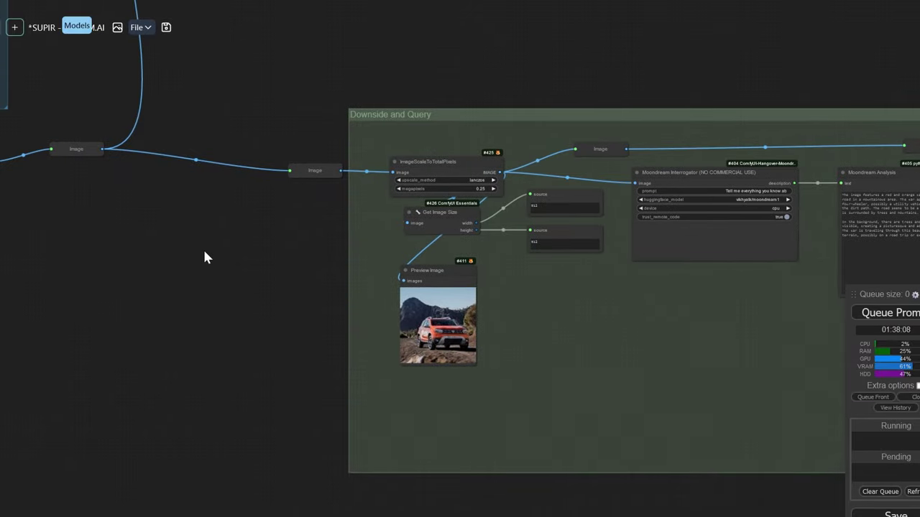
drag(127, 257, 323, 273)
scroll(380, 188, up, 3)
scroll(377, 189, up, 7)
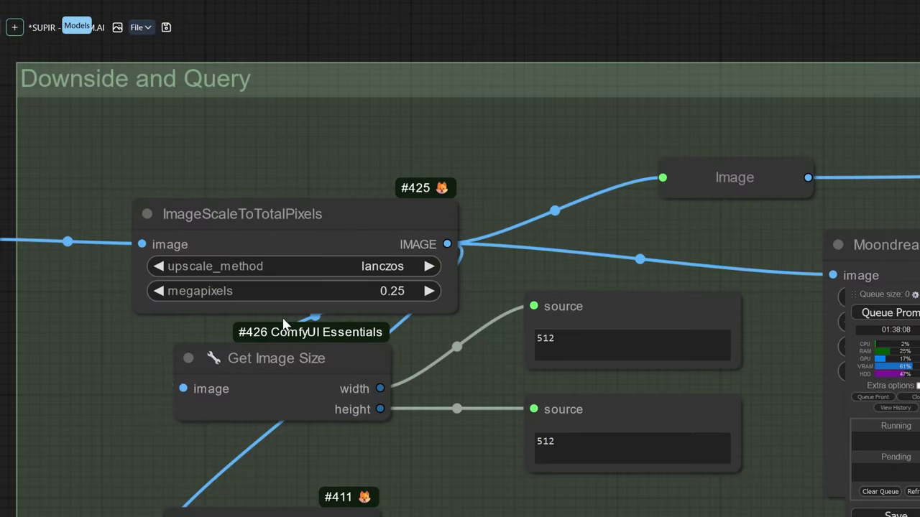
scroll(436, 360, down, 13)
drag(437, 360, 163, 308)
scroll(257, 306, down, 1)
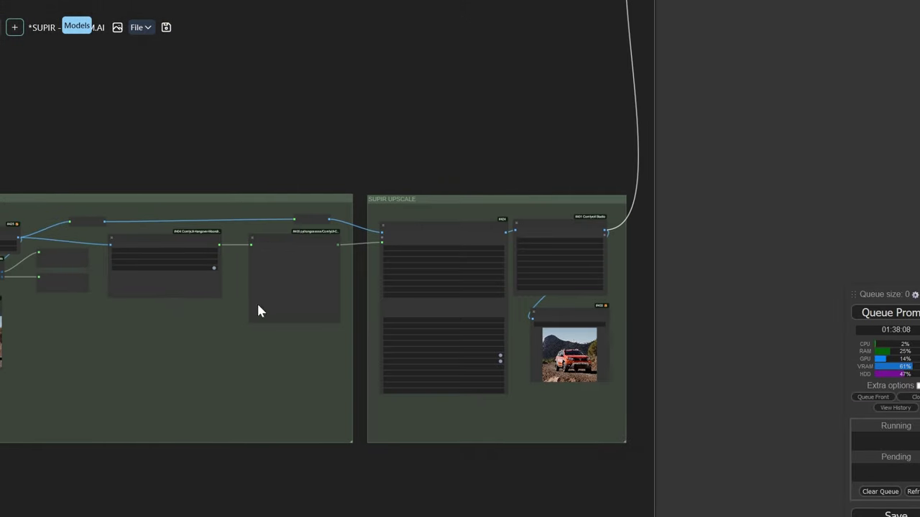
scroll(532, 289, up, 3)
drag(556, 293, 709, 261)
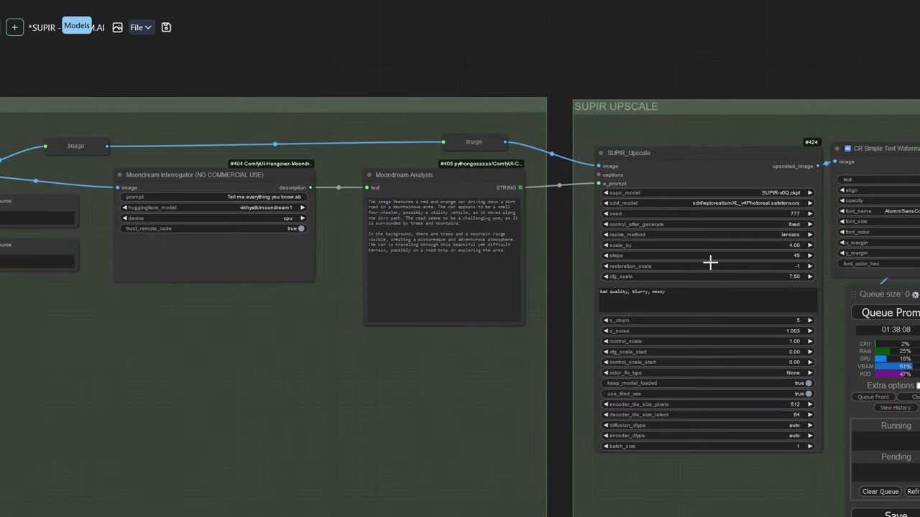
scroll(298, 208, down, 12)
scroll(299, 207, down, 3)
scroll(80, 146, up, 3)
drag(481, 220, 8, 201)
scroll(85, 196, up, 4)
scroll(86, 197, down, 2)
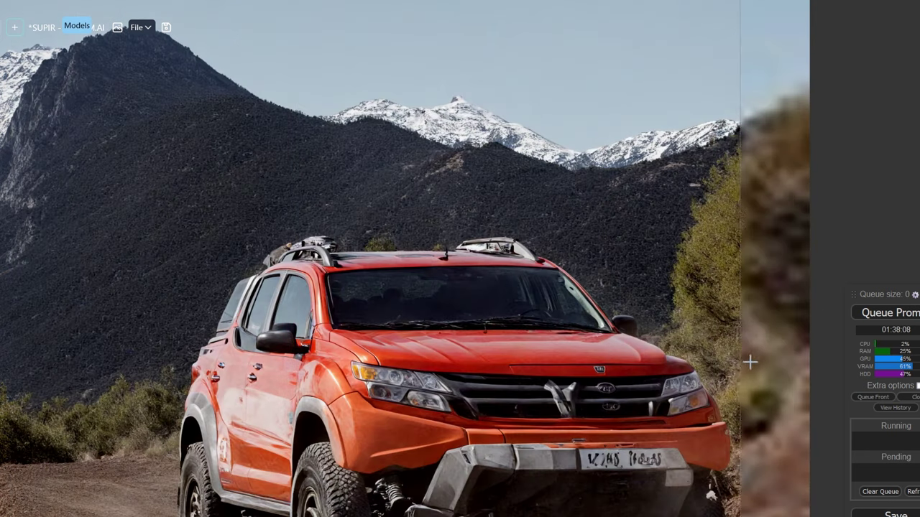
scroll(750, 425, up, 4)
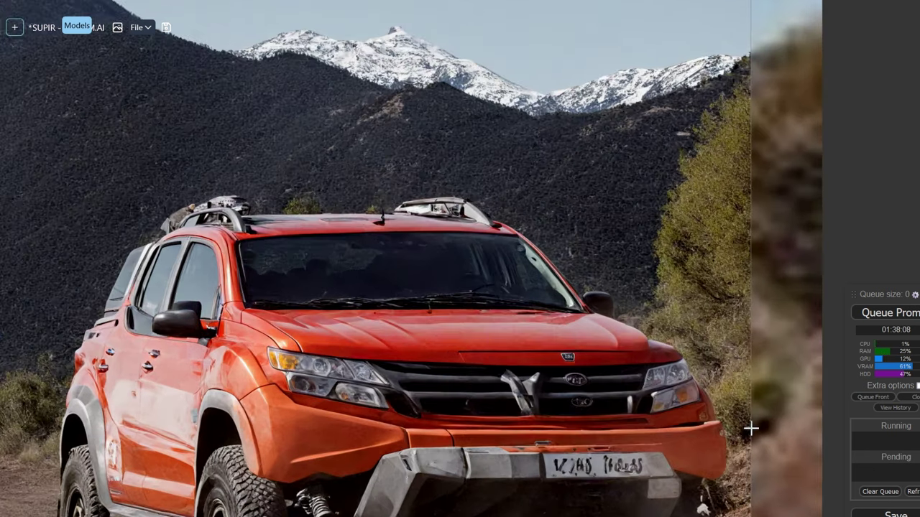
scroll(750, 425, down, 4)
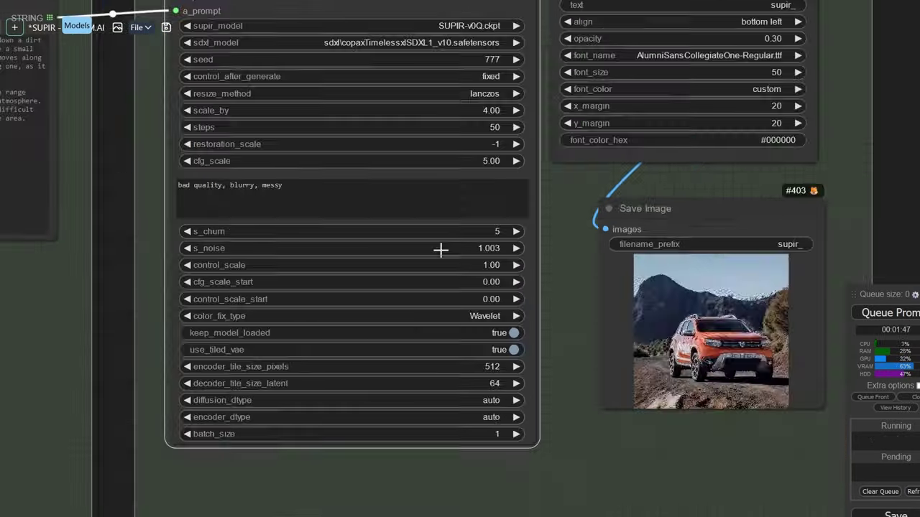
Switch the SDXL checkpoint to miamodelSFWNSFWSDXL_v30
scroll(440, 249, down, 5)
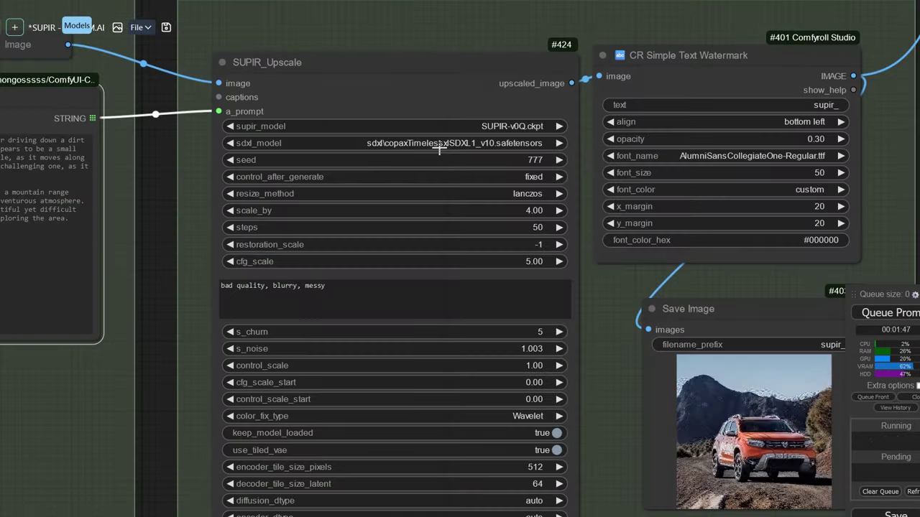
click(431, 143)
click(481, 476)
scroll(575, 267, up, 5)
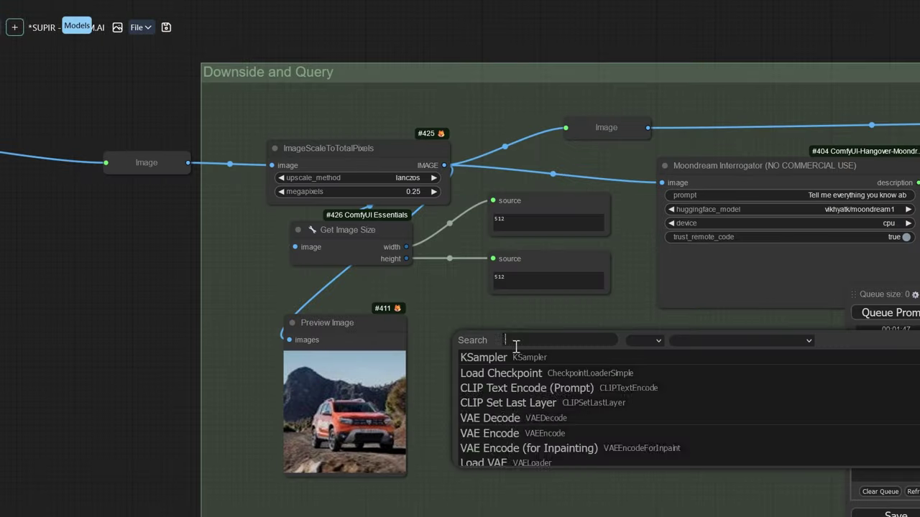
Add a Load Upscale Model node feeding an Upscale Image (using Model) node
text(upscale model)
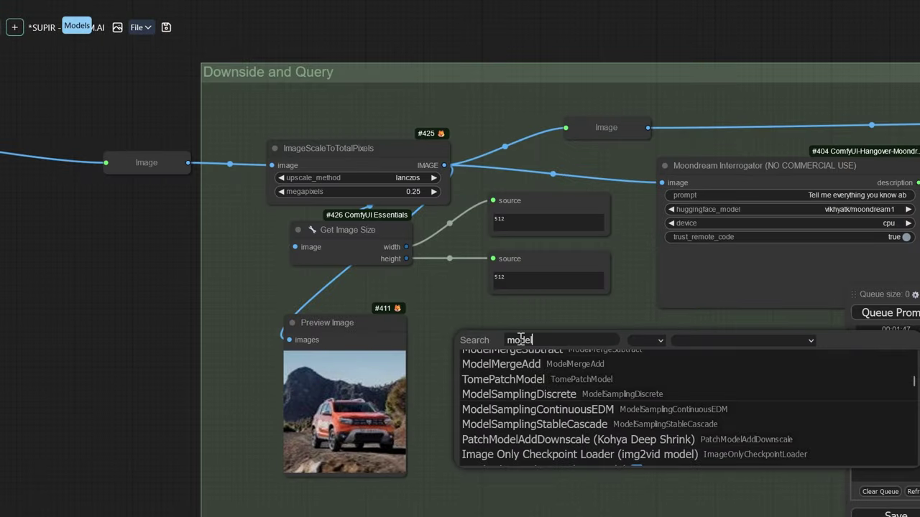
key(Return)
drag(678, 379, 546, 415)
text(upscale image)
key(Return)
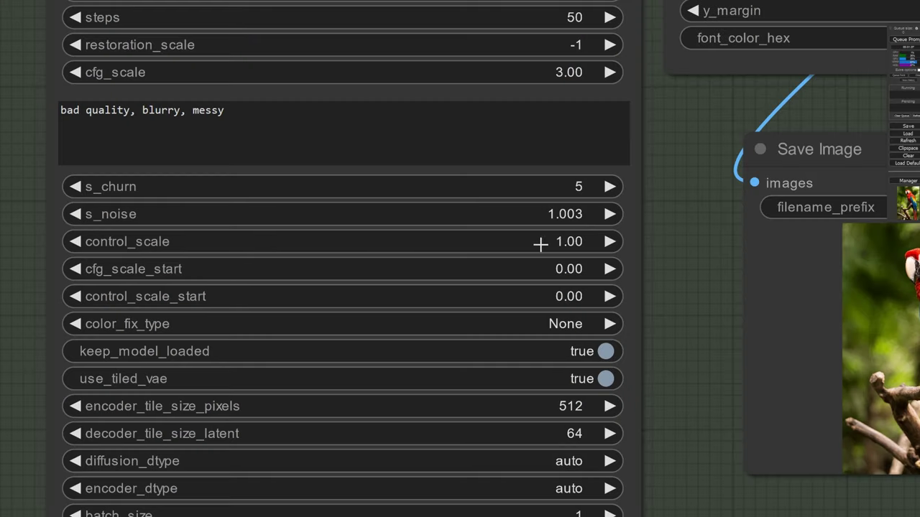
Raise the sampler's control_scale from 0.80 to 1.00
click(562, 242)
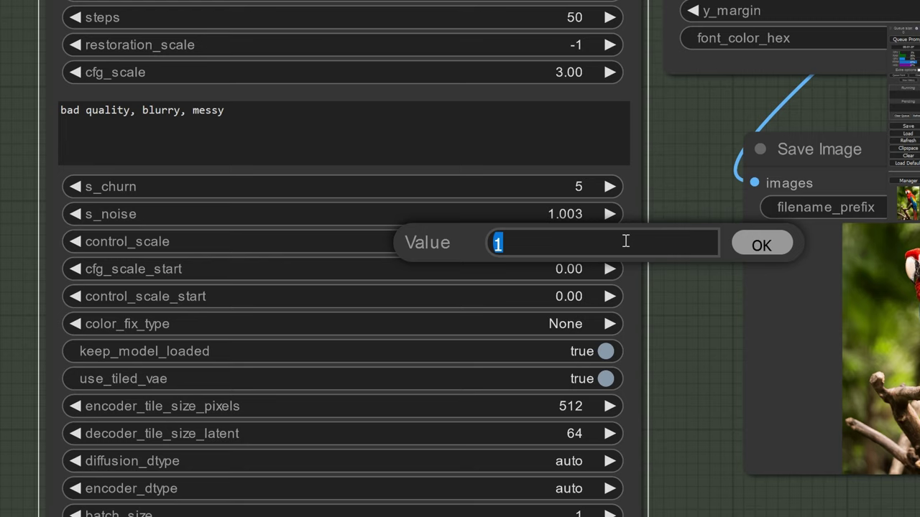
key(Return)
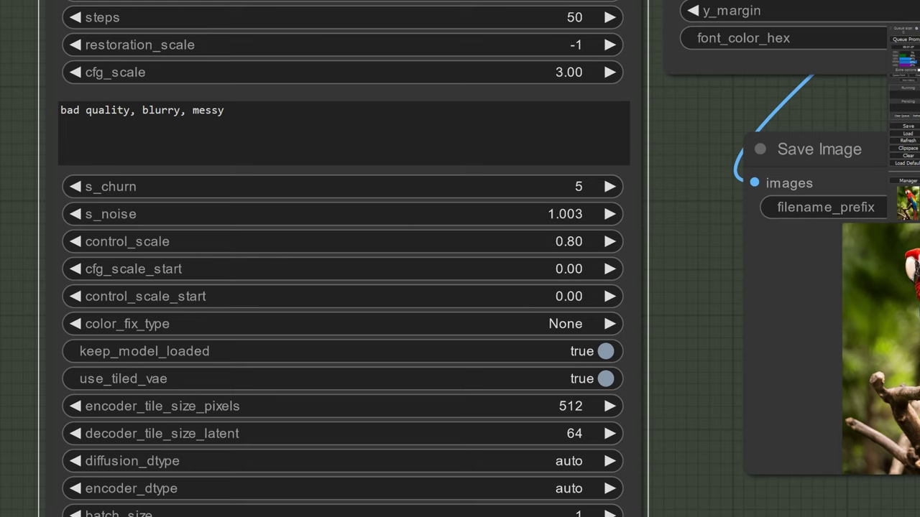
click(568, 242)
text(1)
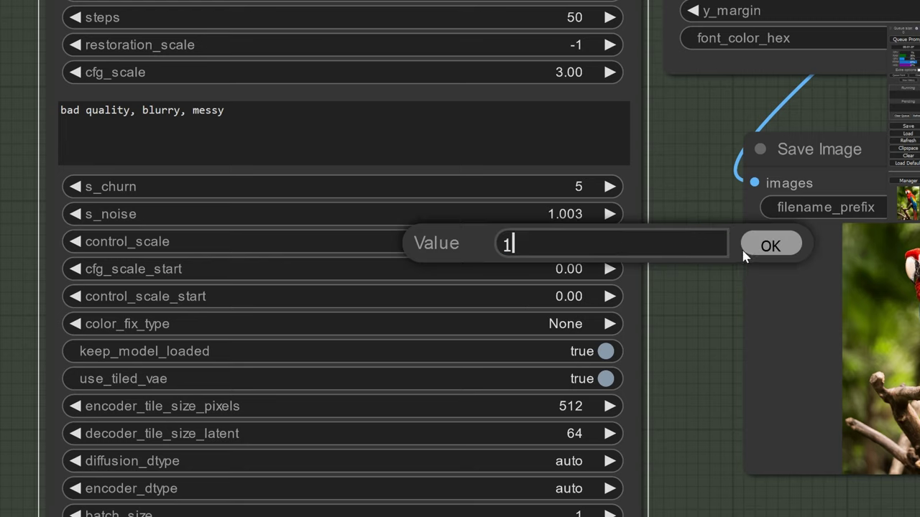
click(768, 249)
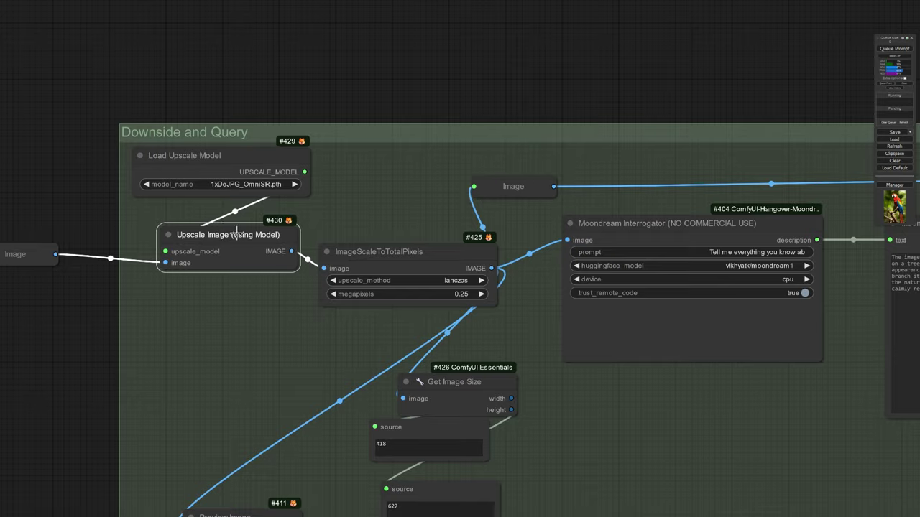
Lower the Upscale Image and Load Upscale Model (1xDeJPG_OmniSR.pth) nodes slightly and view the whole workflow
drag(236, 232, 236, 243)
drag(240, 161, 251, 171)
scroll(242, 201, up, 3)
scroll(242, 201, up, 2)
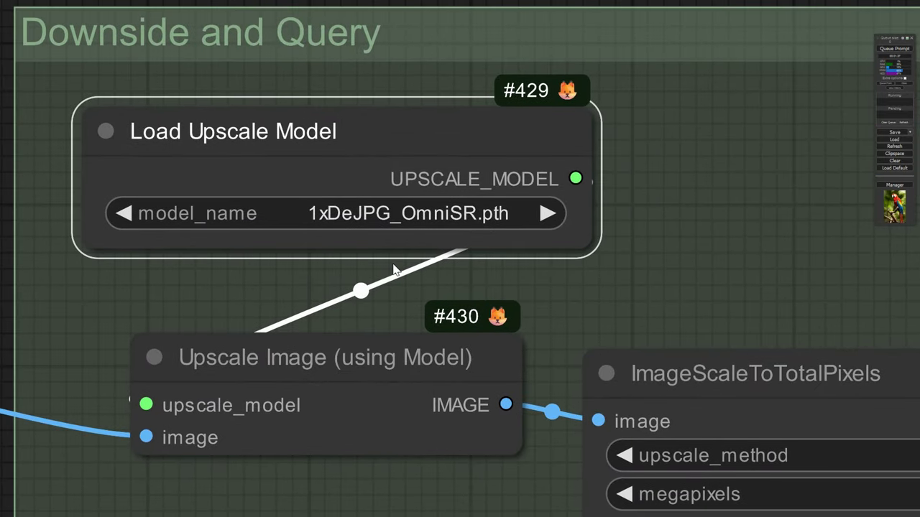
scroll(393, 270, down, 6)
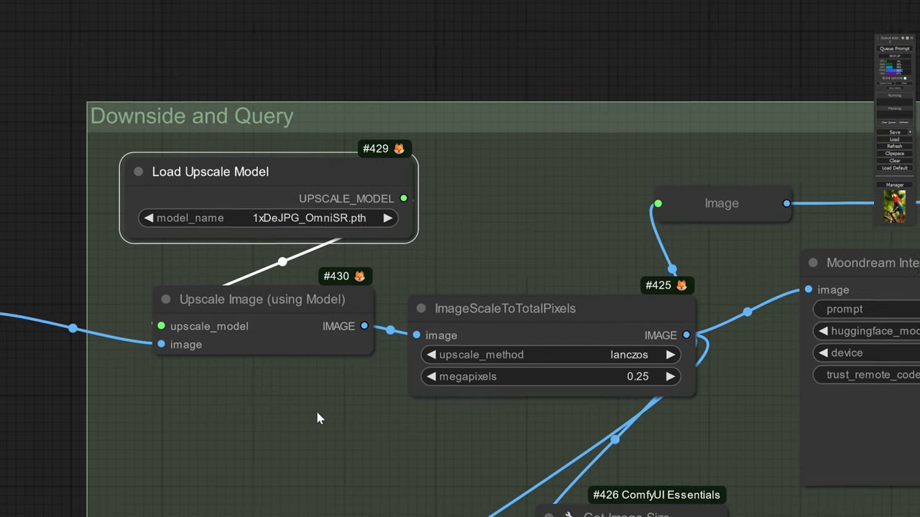
drag(317, 415, 263, 370)
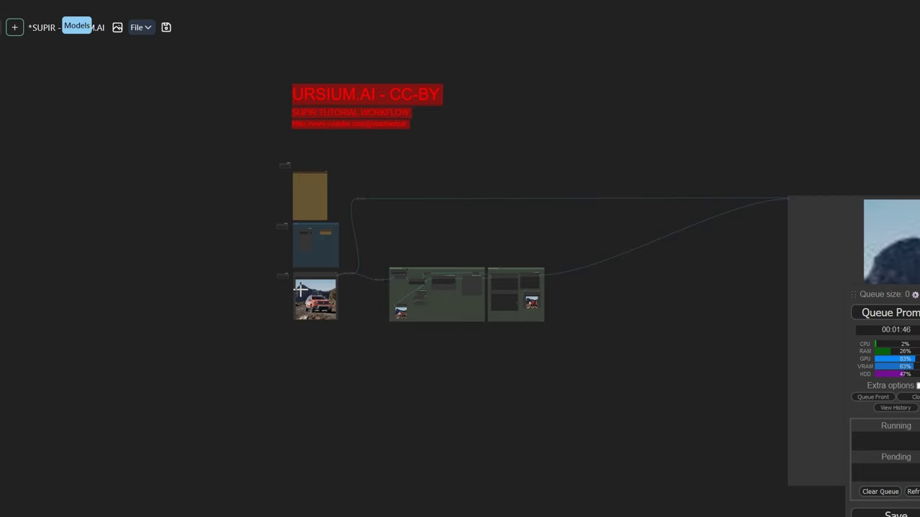
Load the tabby cat photo cat new.jpg into the Load Image node
scroll(316, 272, up, 5)
click(377, 257)
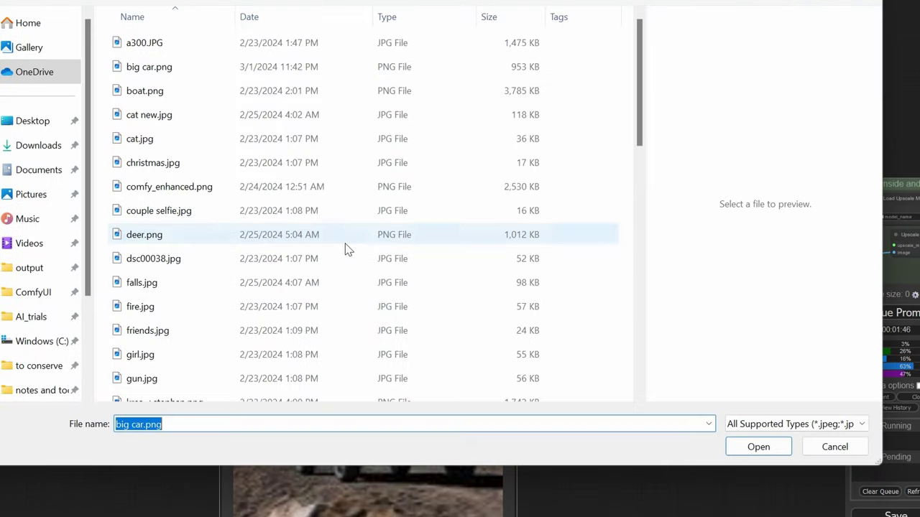
click(338, 237)
click(183, 211)
click(219, 139)
click(228, 116)
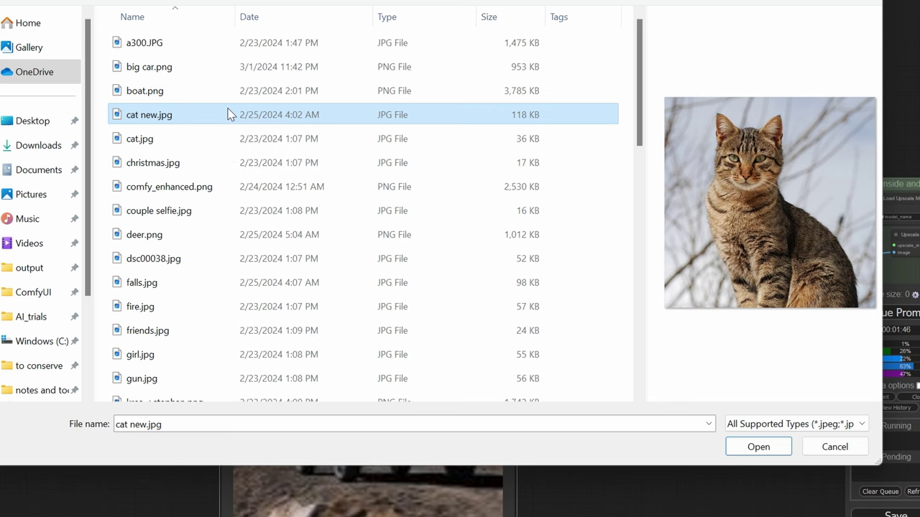
double_click(229, 115)
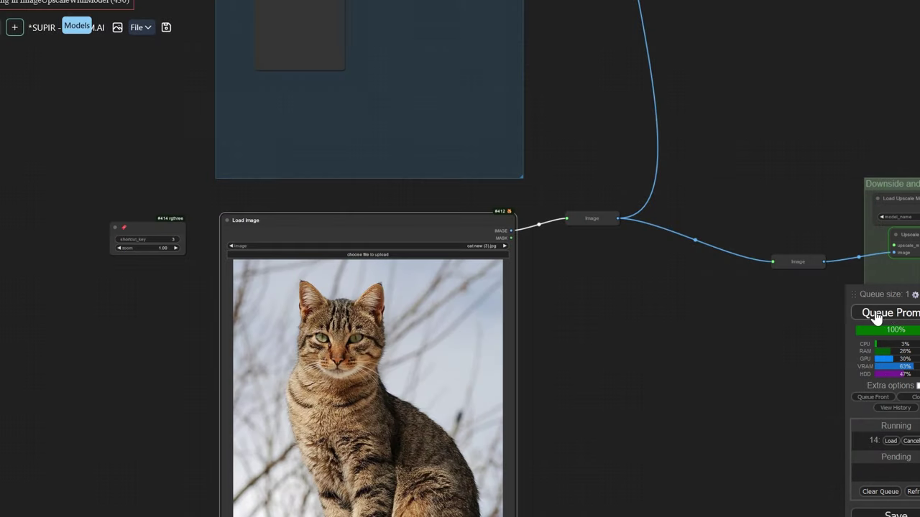
Zoom into the cat result in the image comparer to compare crisp fur and whiskers against the blurry original
scroll(364, 297, down, 3)
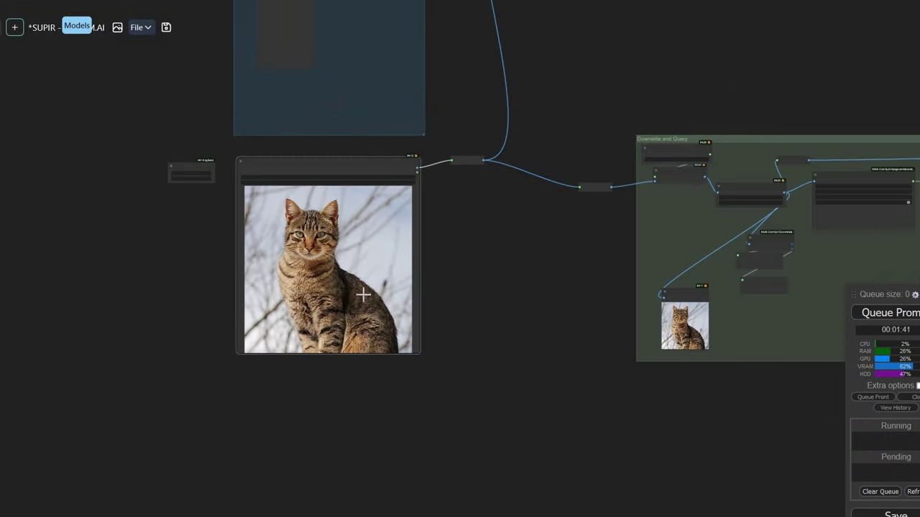
drag(364, 297, 31, 302)
drag(719, 298, 111, 298)
scroll(447, 283, down, 2)
scroll(447, 282, down, 2)
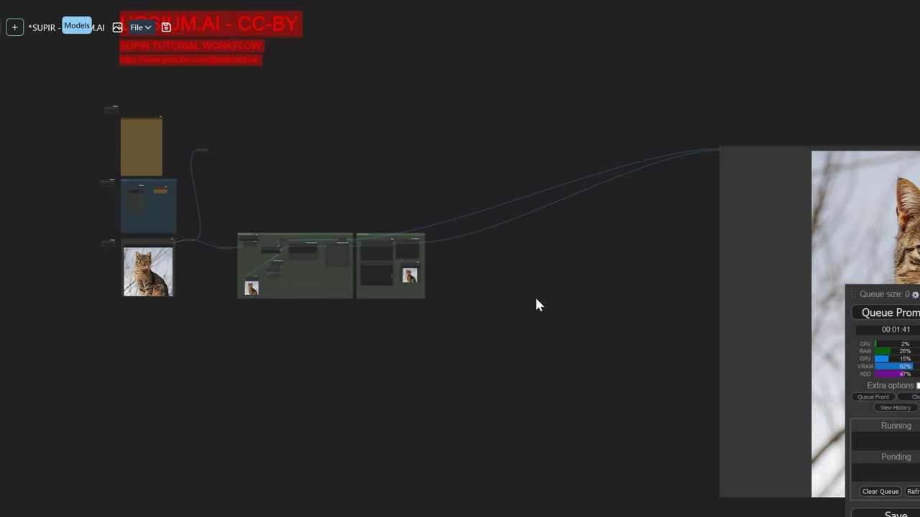
drag(536, 304, 86, 281)
scroll(86, 281, up, 3)
scroll(62, 250, up, 2)
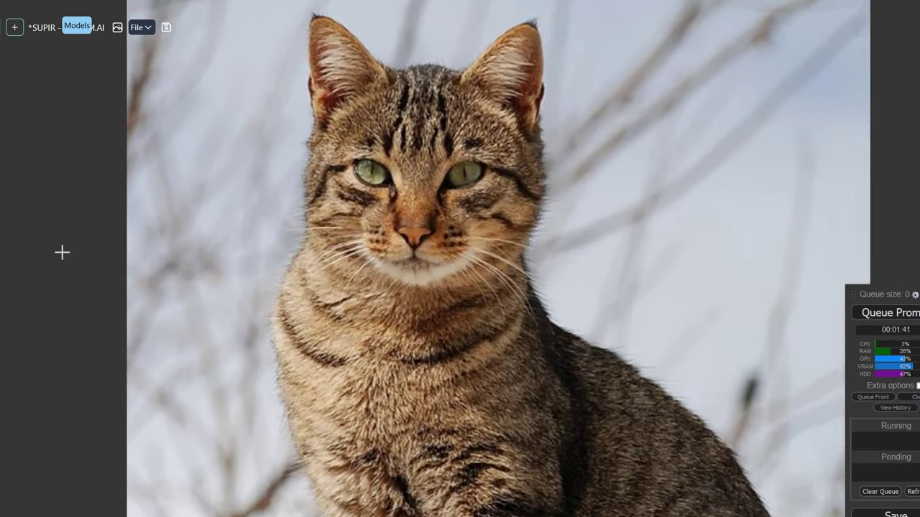
drag(575, 269, 481, 269)
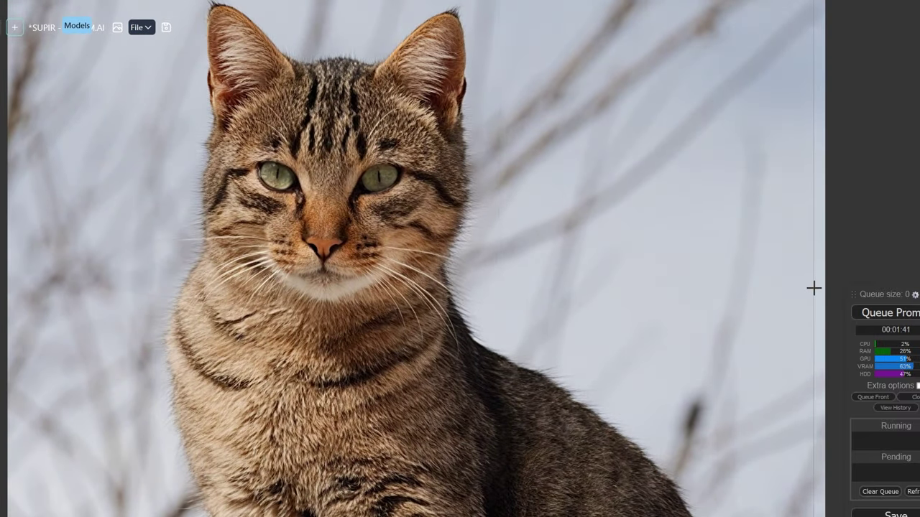
scroll(813, 289, up, 4)
scroll(277, 248, left, 5)
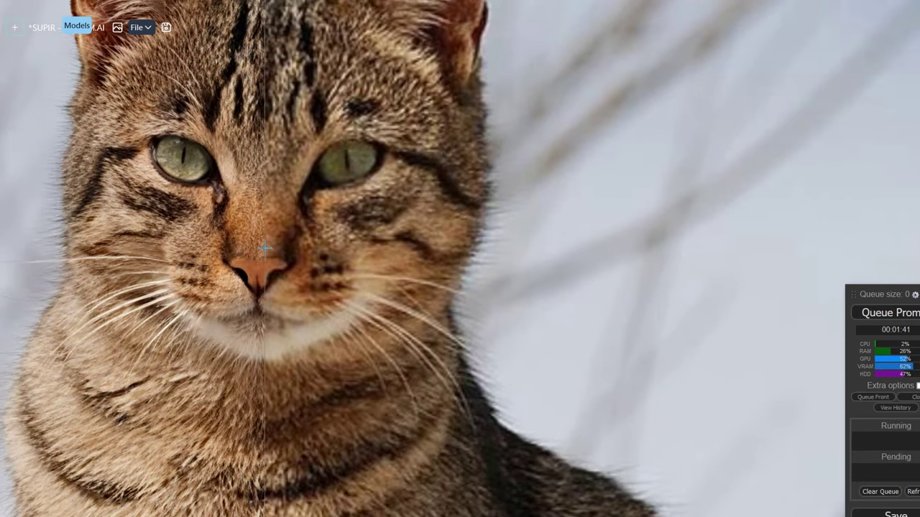
scroll(266, 248, up, 5)
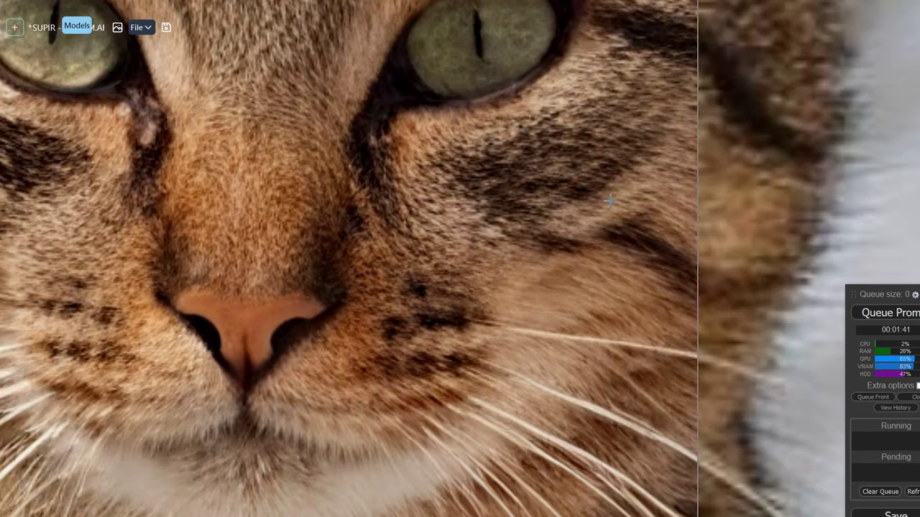
scroll(127, 174, down, 6)
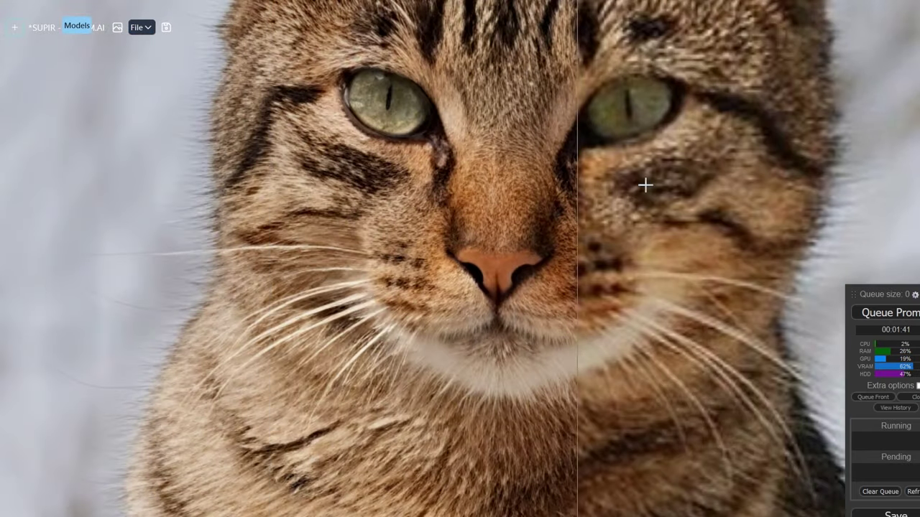
scroll(550, 158, up, 5)
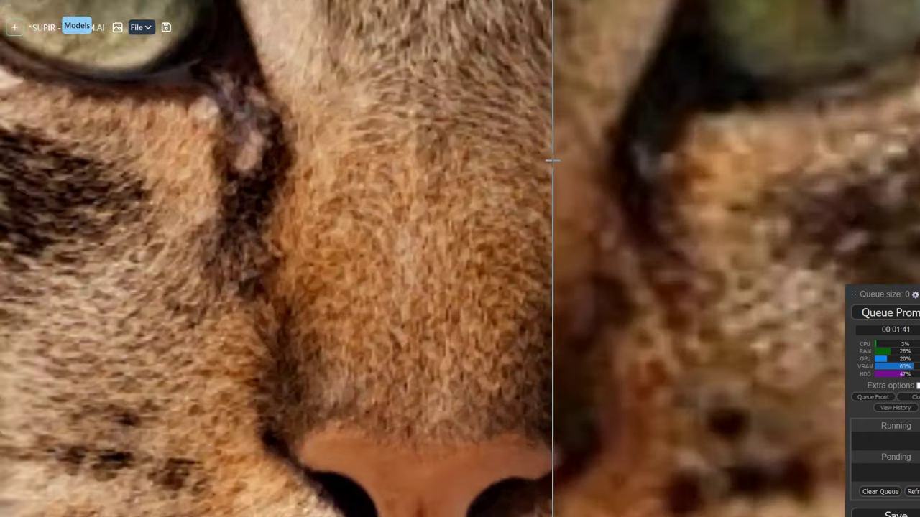
scroll(551, 159, up, 1)
scroll(370, 165, down, 3)
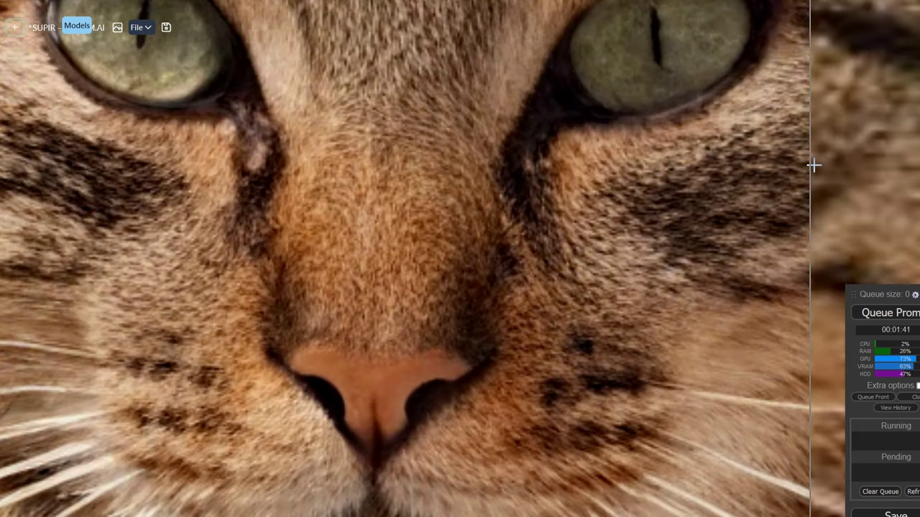
scroll(269, 228, up, 8)
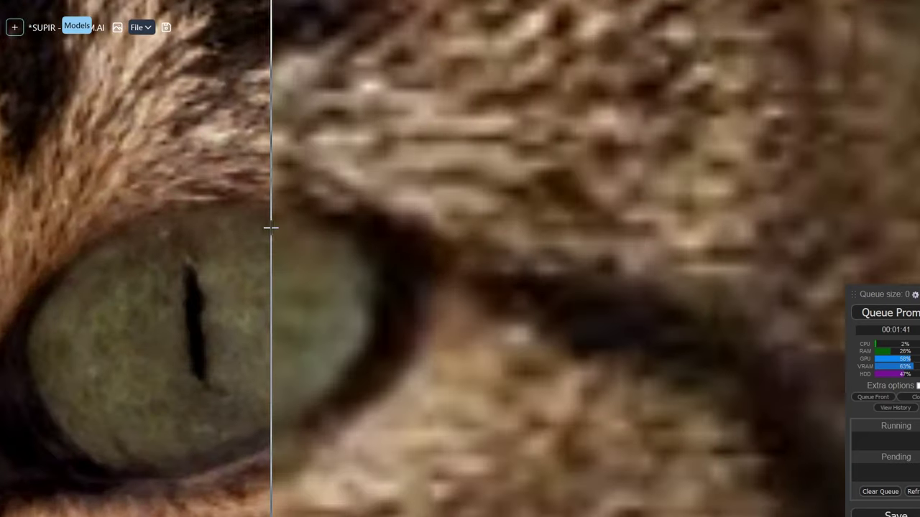
scroll(374, 201, down, 5)
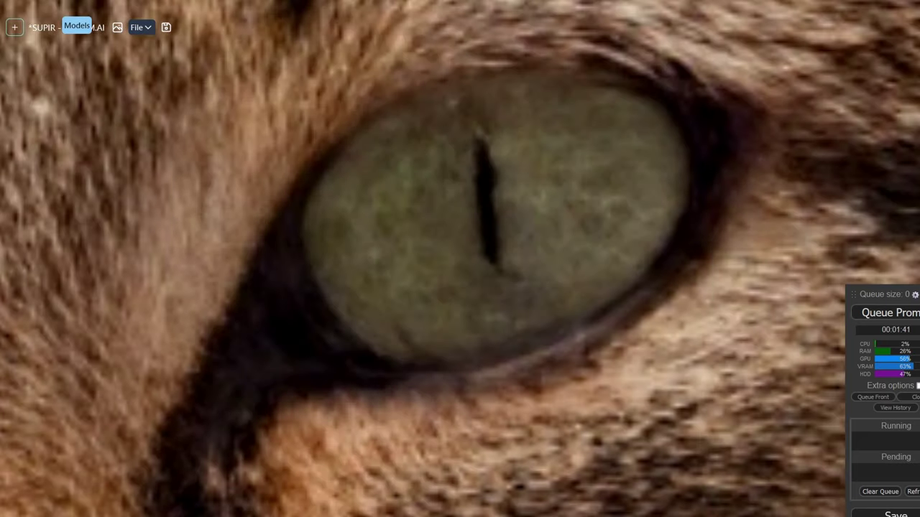
scroll(625, 119, down, 10)
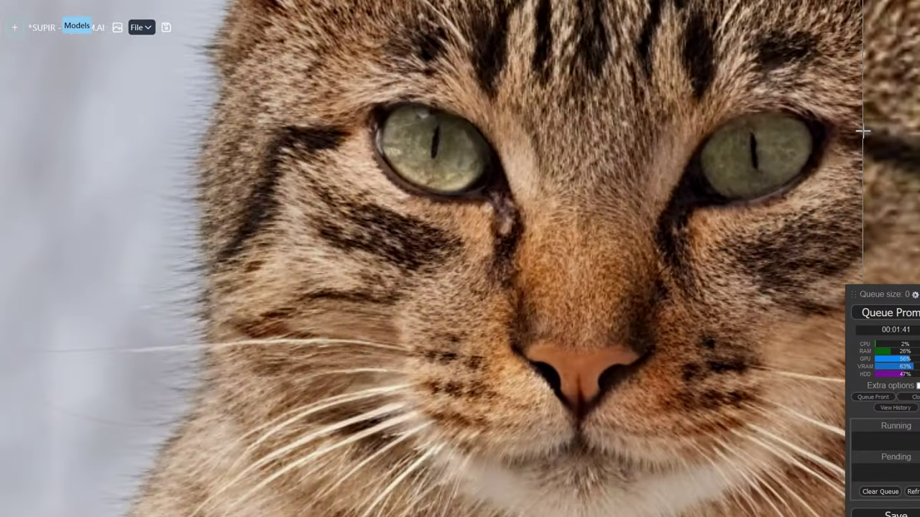
scroll(635, 119, down, 10)
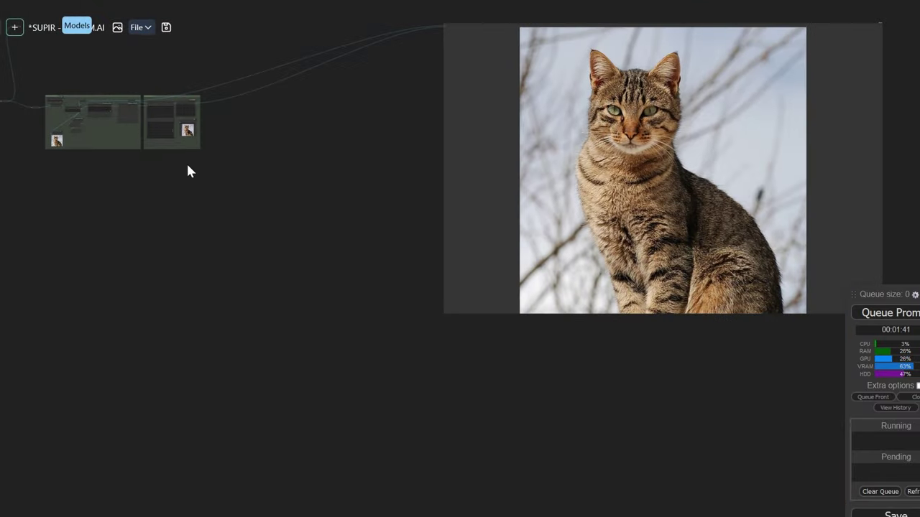
Center and zoom the comparer on the portrait result to inspect skin and curly hair detail
drag(189, 170, 519, 204)
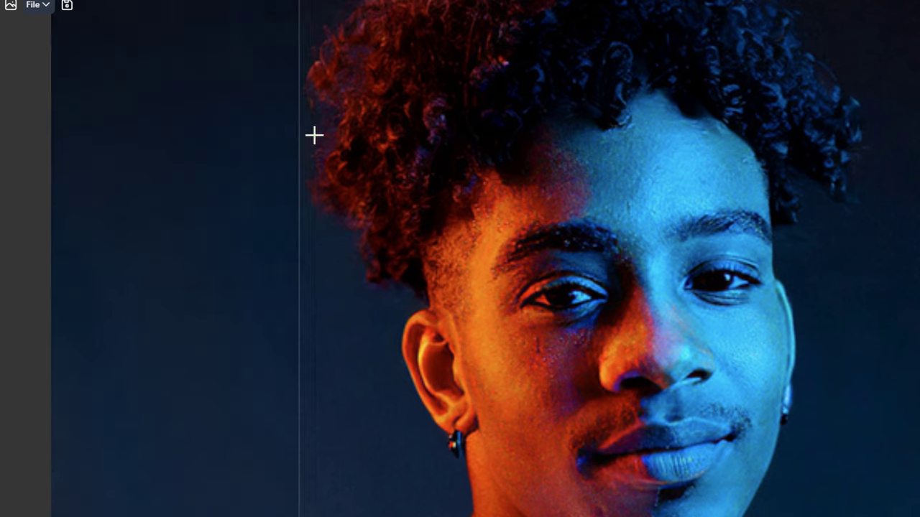
scroll(508, 208, up, 8)
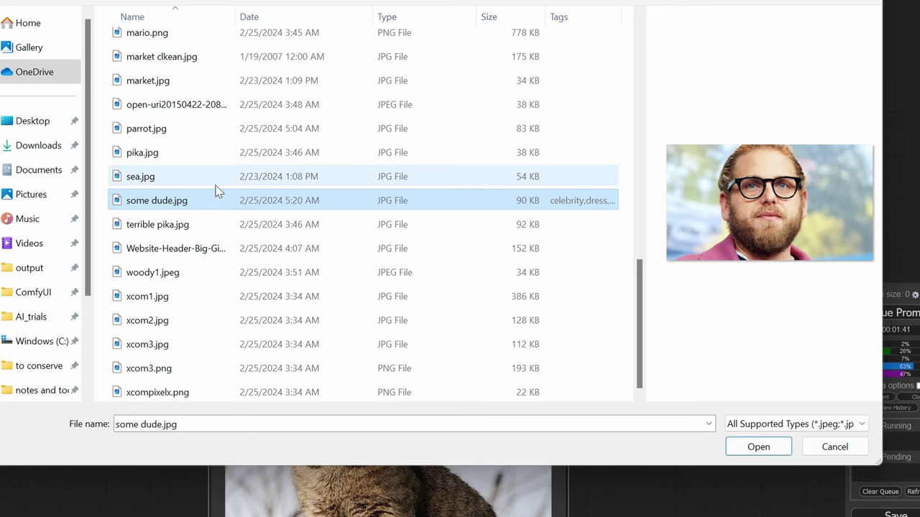
Load parrot.jpg as the input image on the Load Image node
click(216, 178)
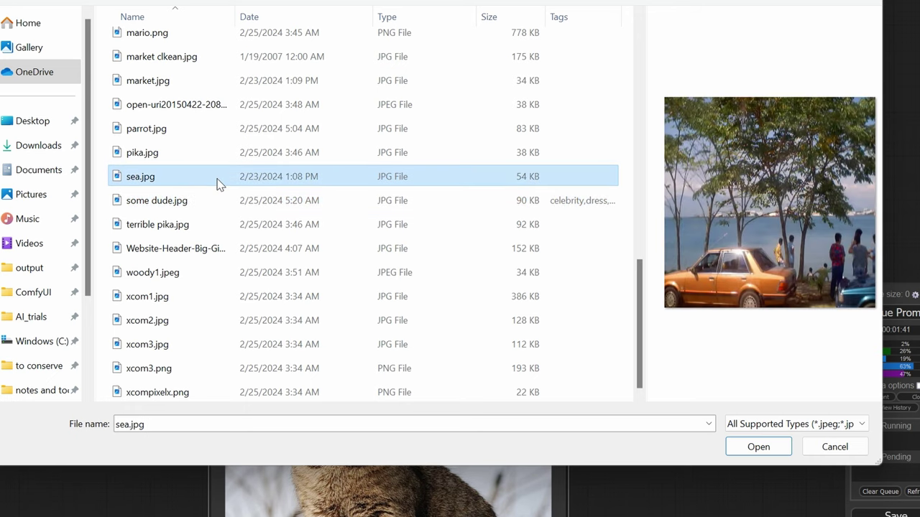
click(222, 153)
click(227, 131)
click(234, 106)
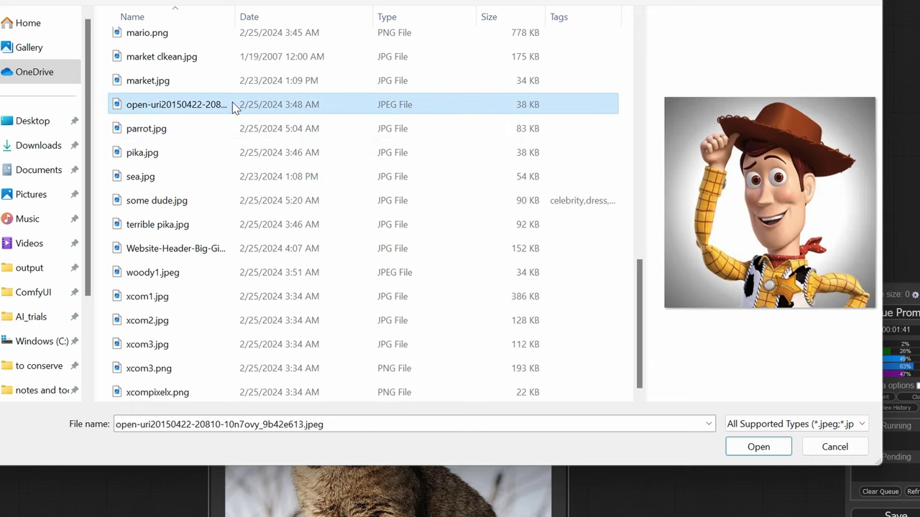
click(228, 128)
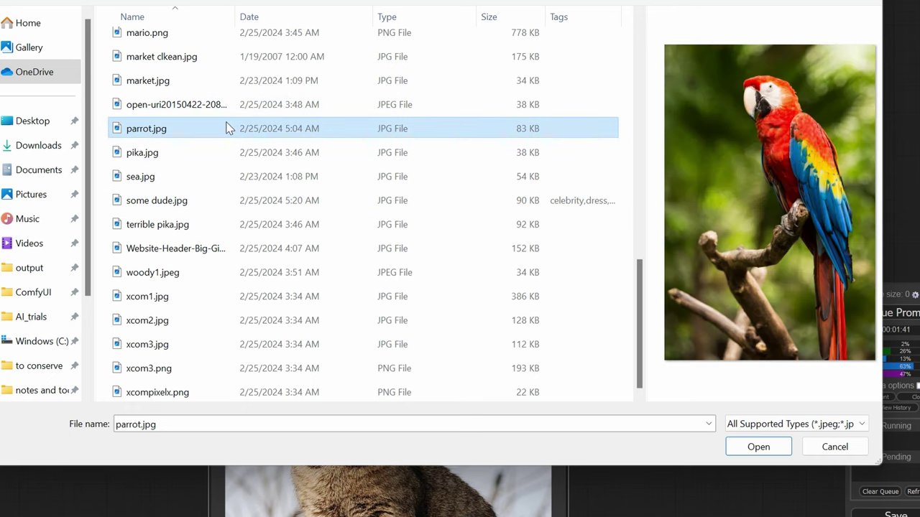
double_click(228, 128)
Pan and zoom to the processed scarlet macaw result in the comparison view
scroll(357, 238, down, 3)
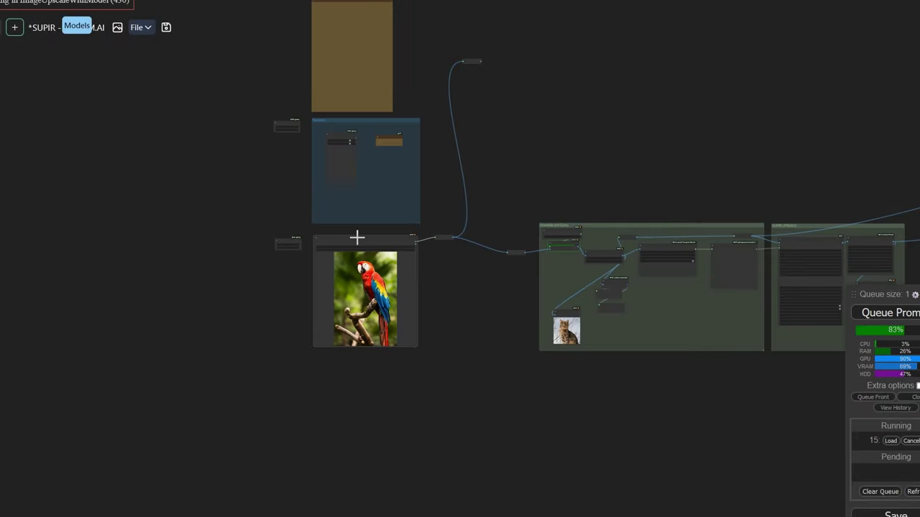
drag(568, 262, 131, 288)
scroll(155, 283, down, 2)
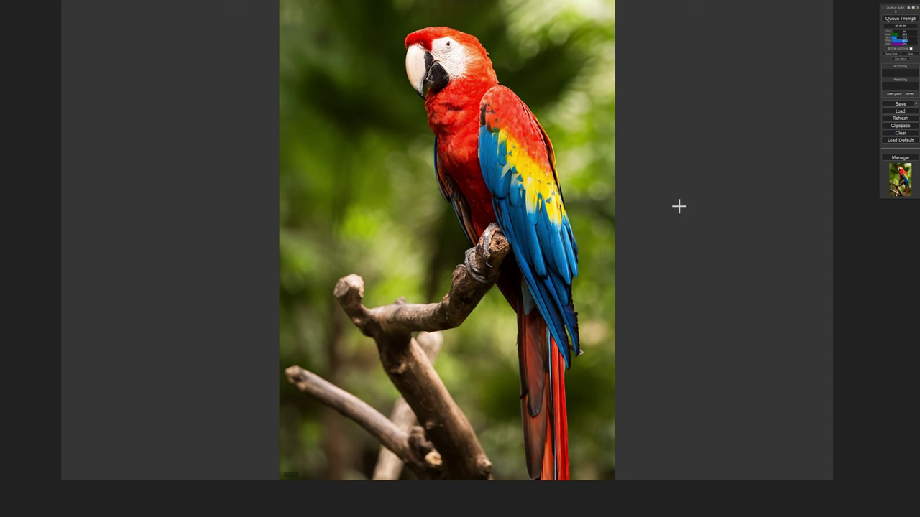
scroll(600, 188, up, 2)
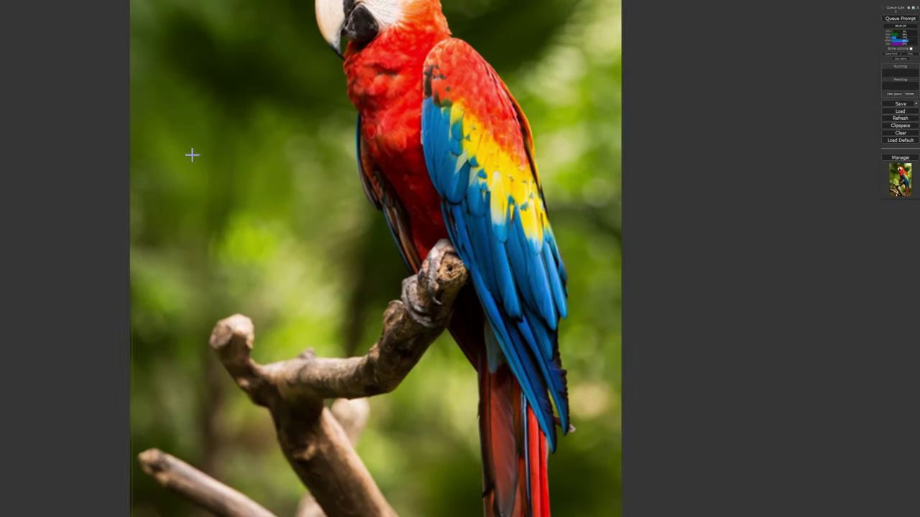